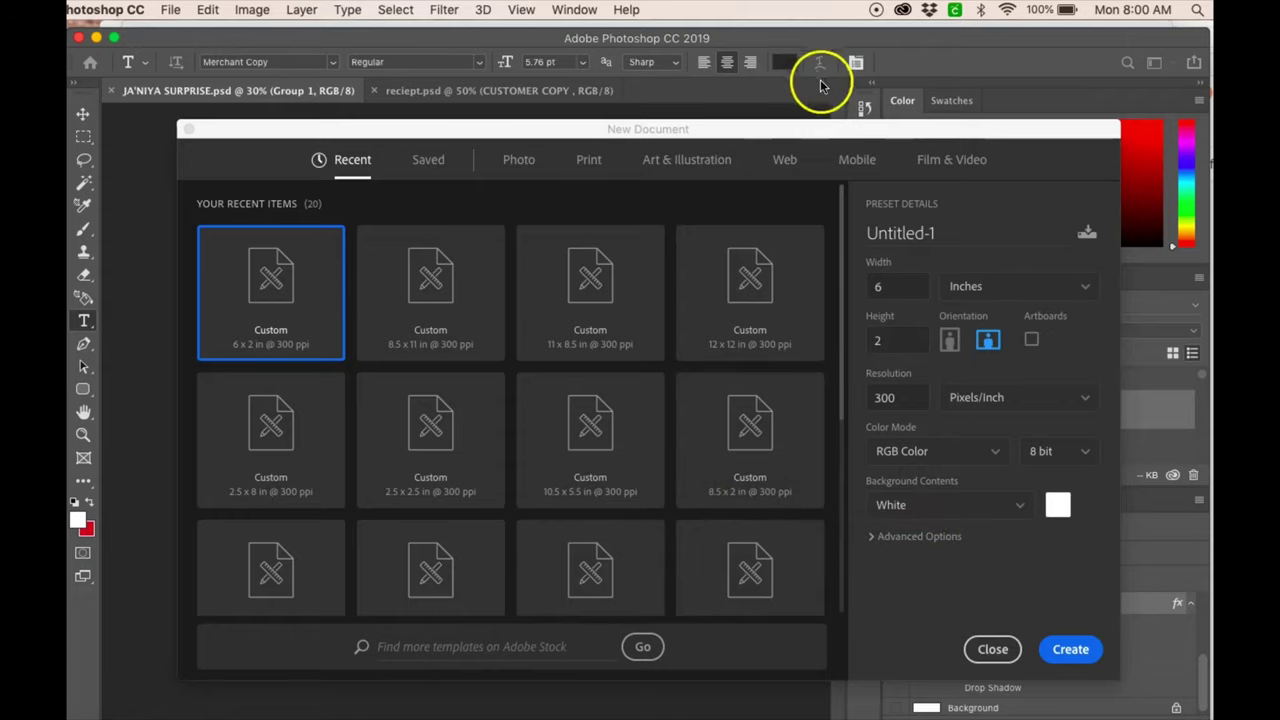
- Create a new blank 12 × 12 in, 300 ppi document from the custom preset
left_click(760, 308)
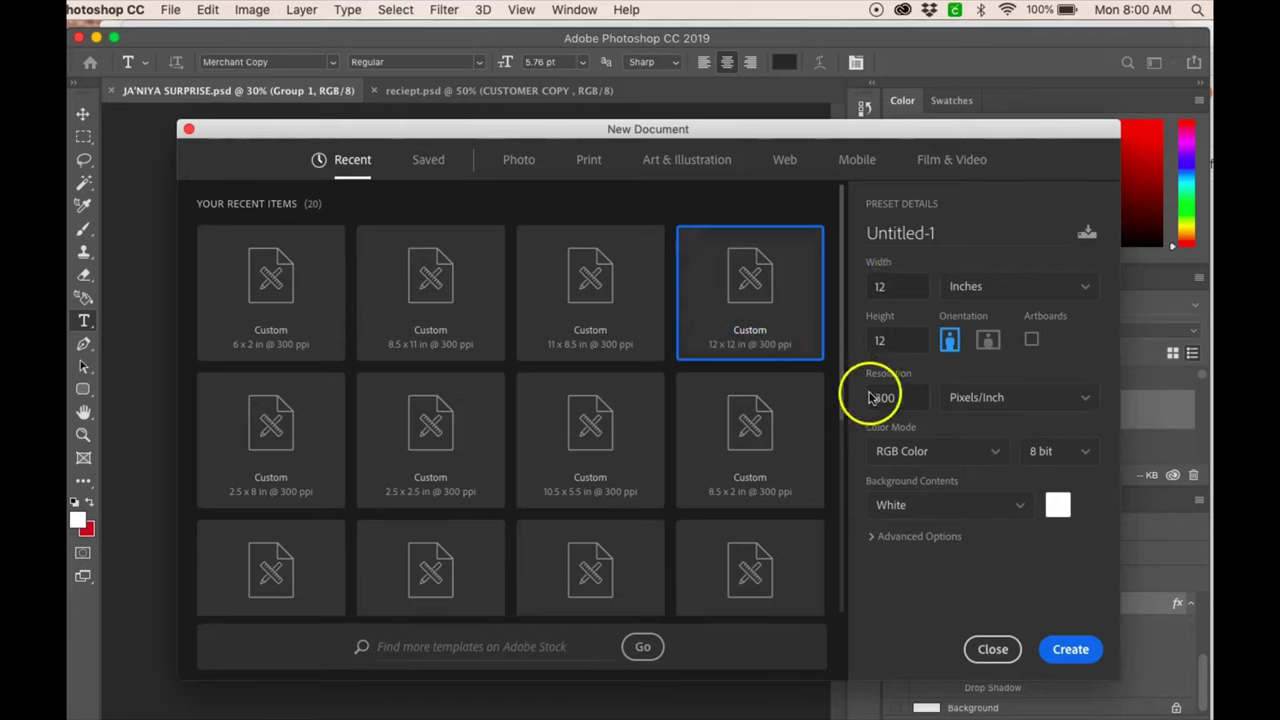
left_click(1066, 645)
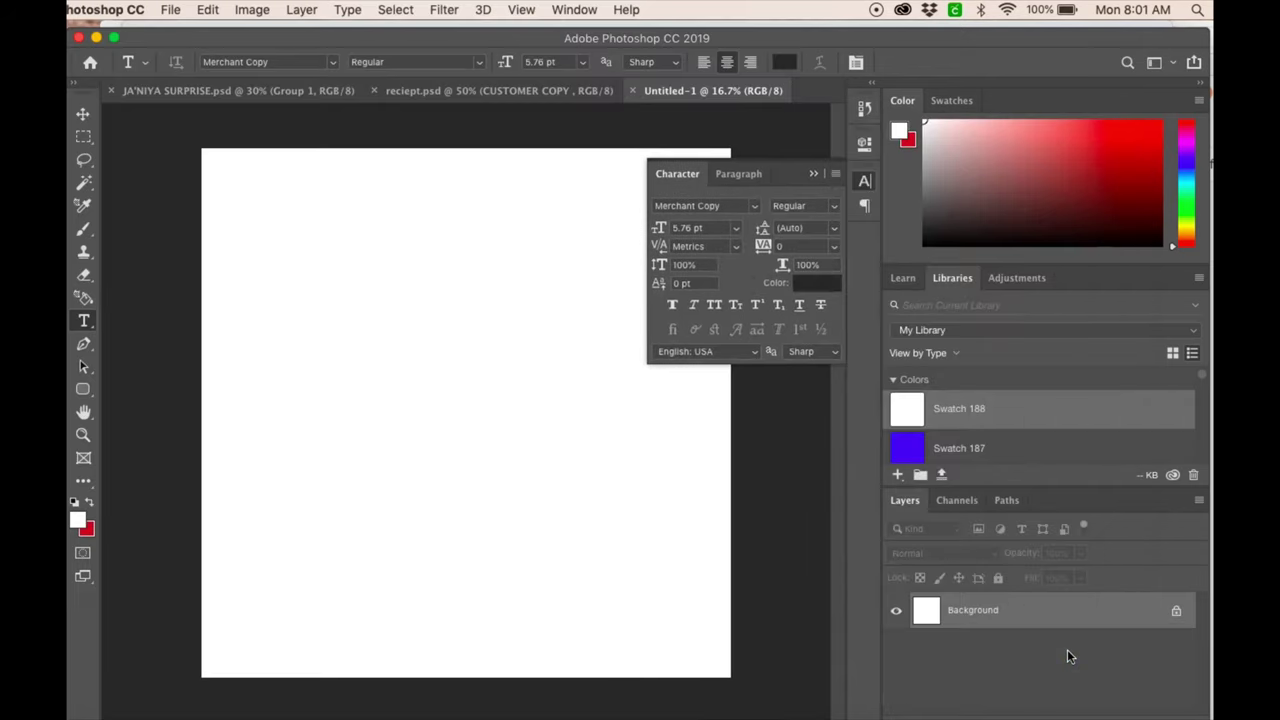
- Place trolls12.jpg from the Trolls2 folder as an embedded layer across the canvas
left_click(172, 9)
left_click(250, 334)
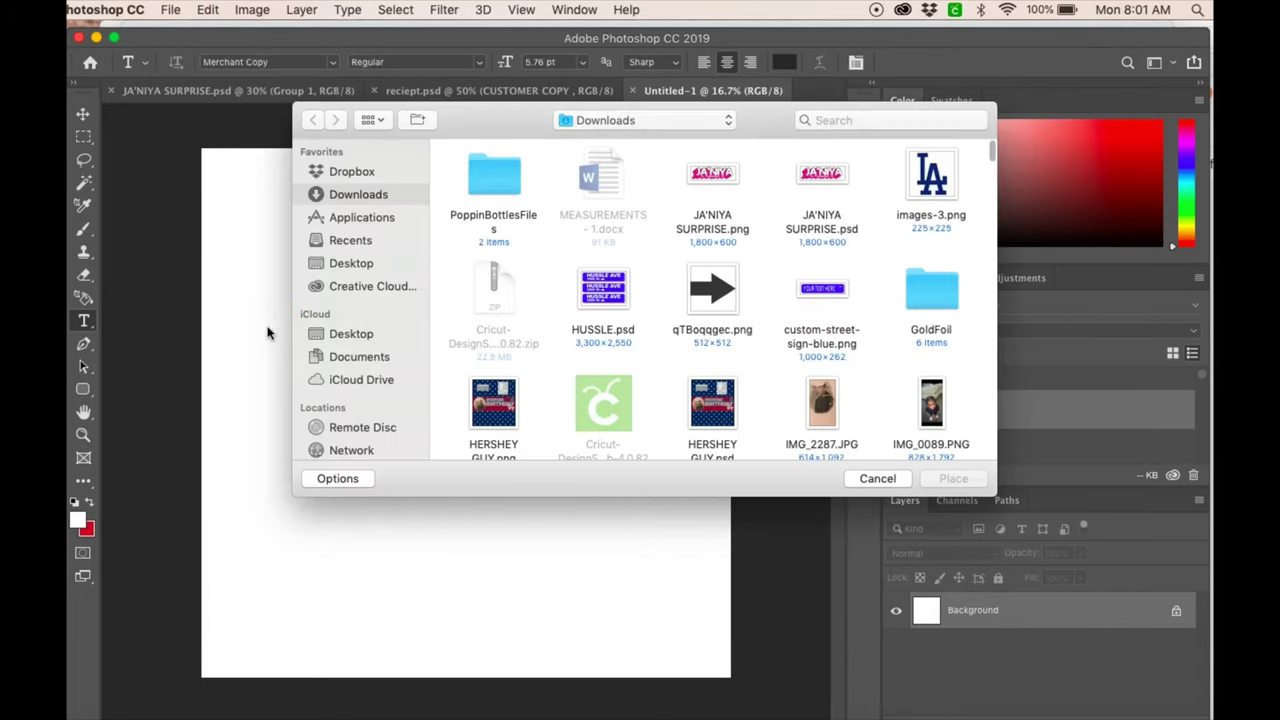
scroll(790, 277, "down", 10)
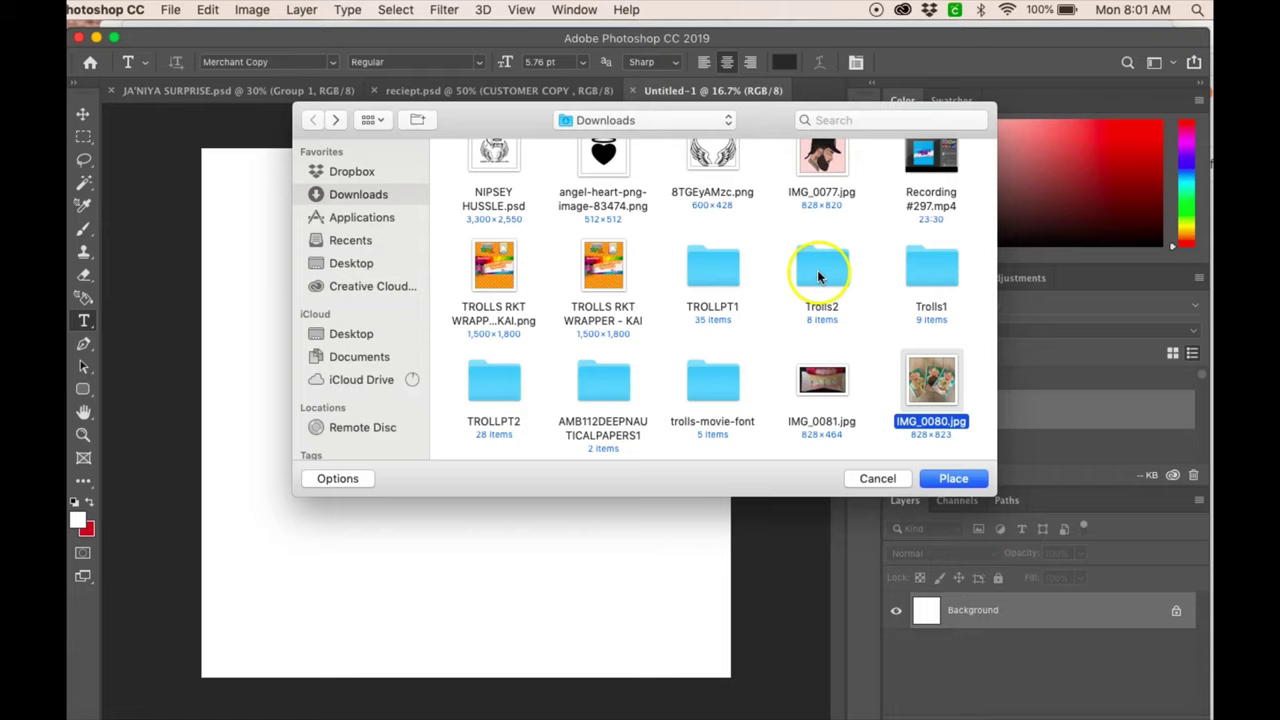
double_click(820, 268)
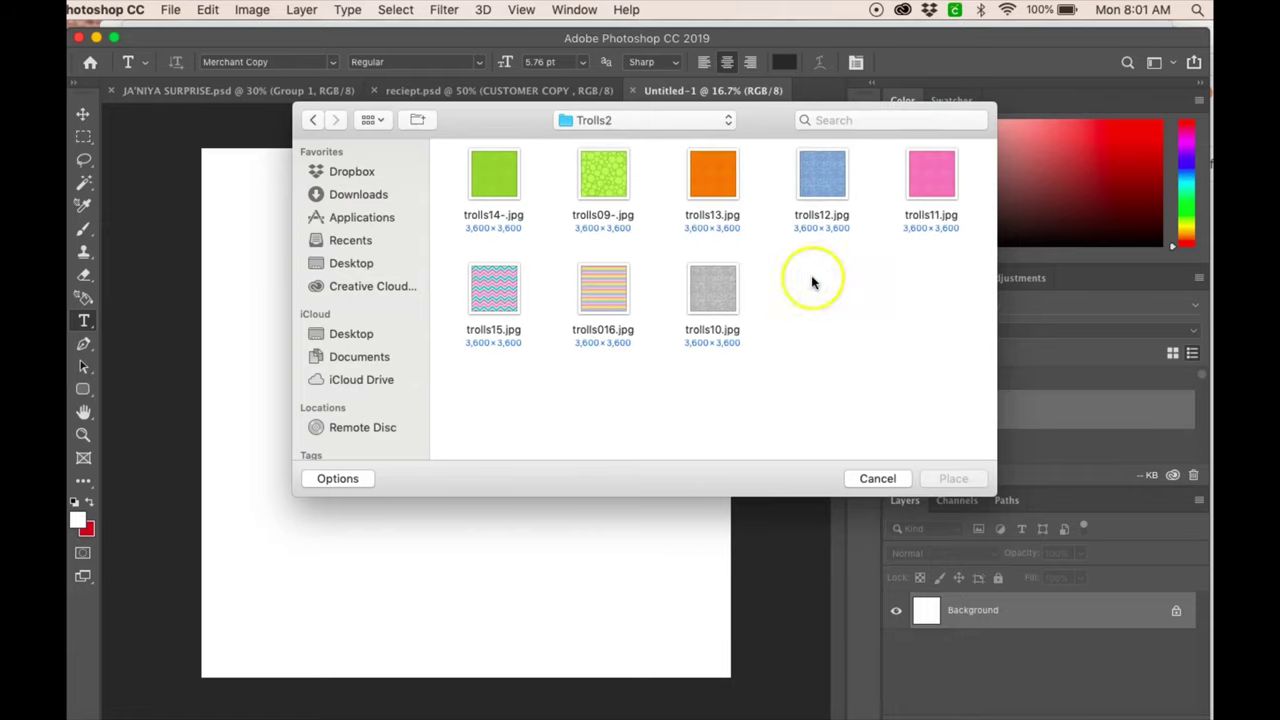
double_click(812, 182)
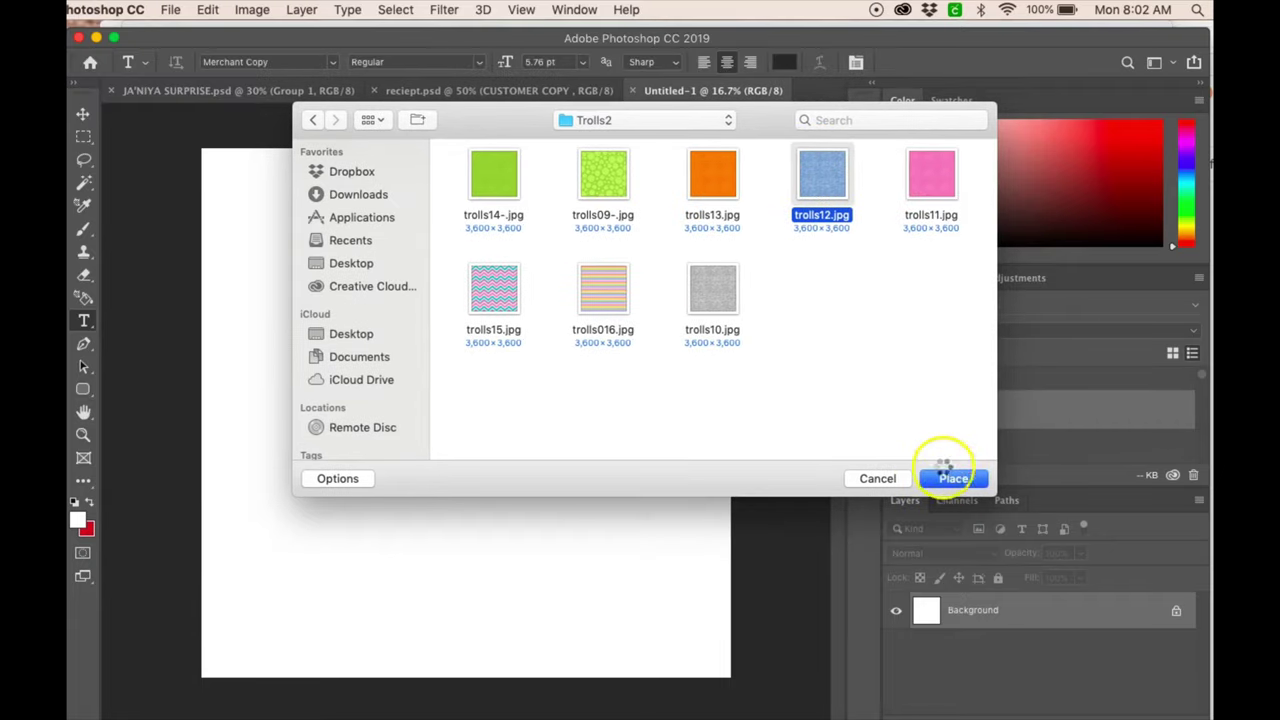
left_click(955, 478)
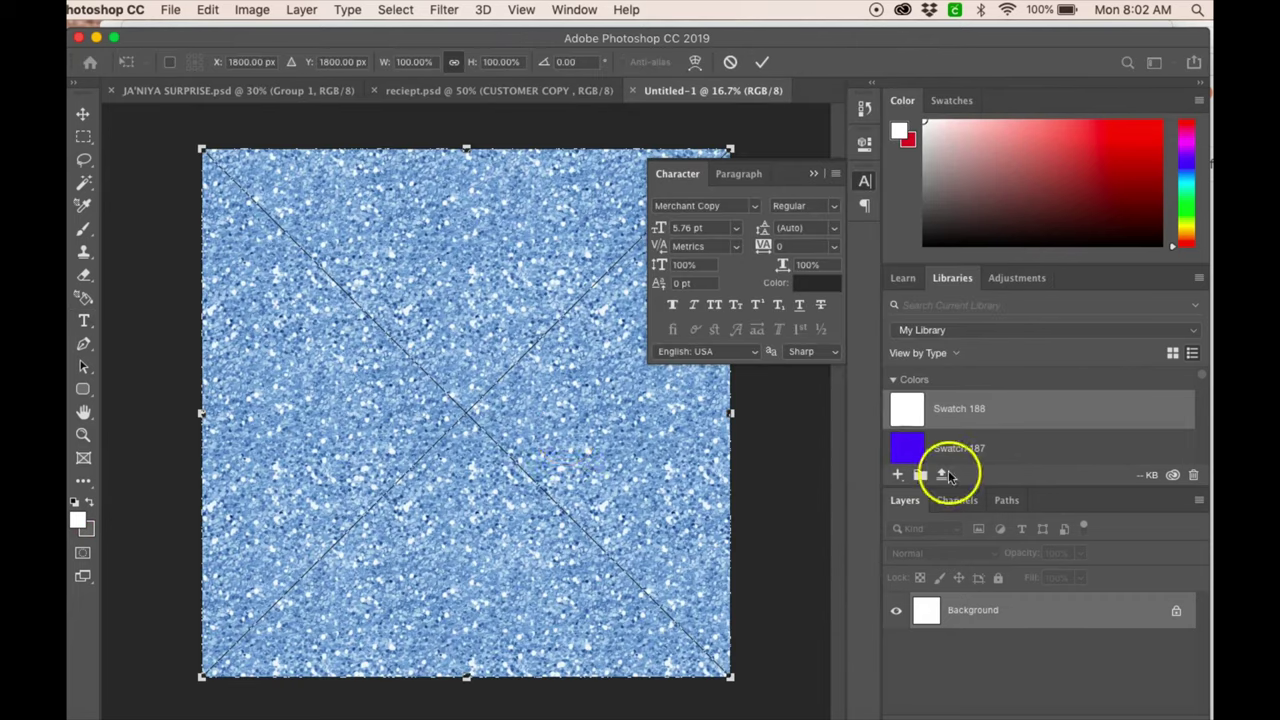
- Commit the placed glitter layer and start defining it as a new pattern, Pattern 77
key("Return")
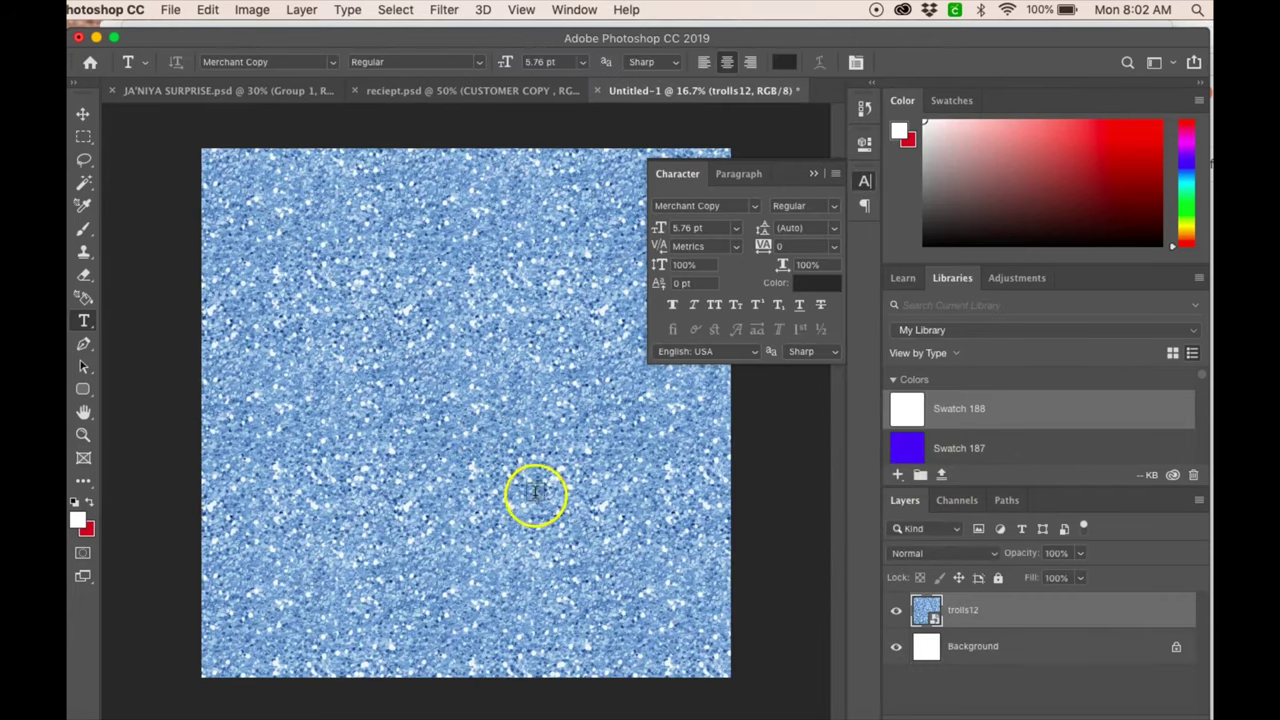
left_click(206, 10)
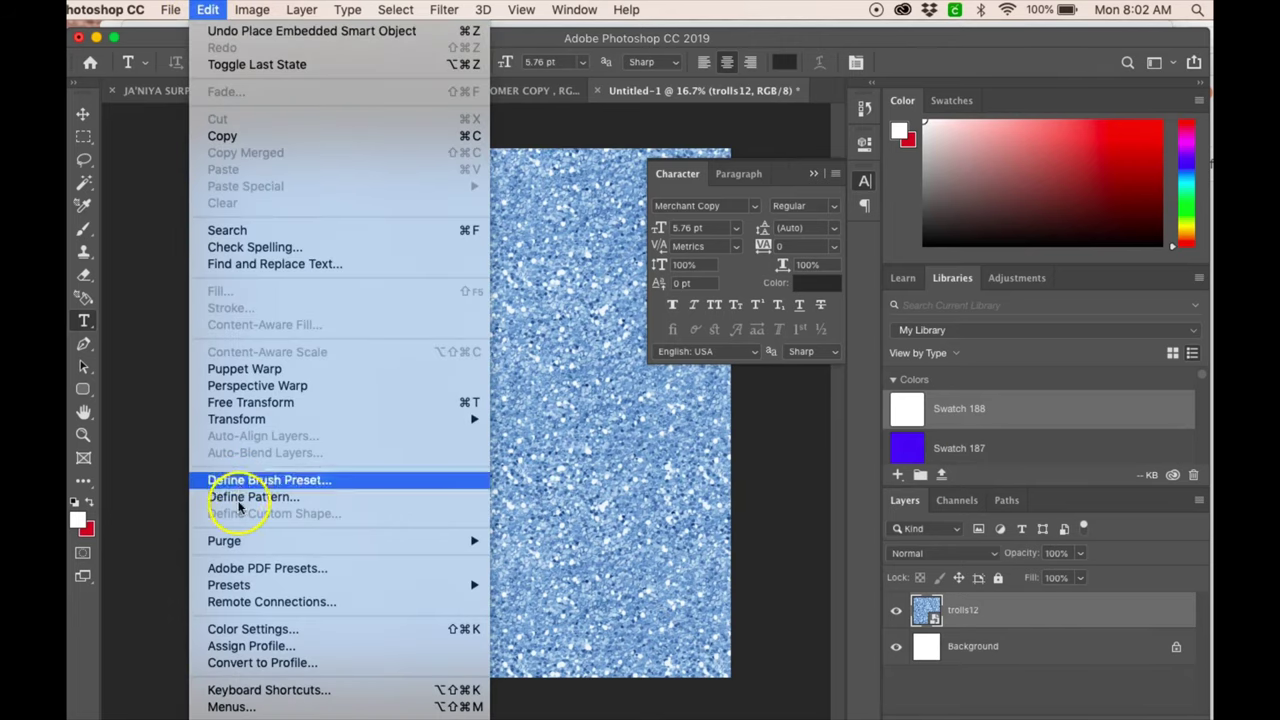
left_click(236, 499)
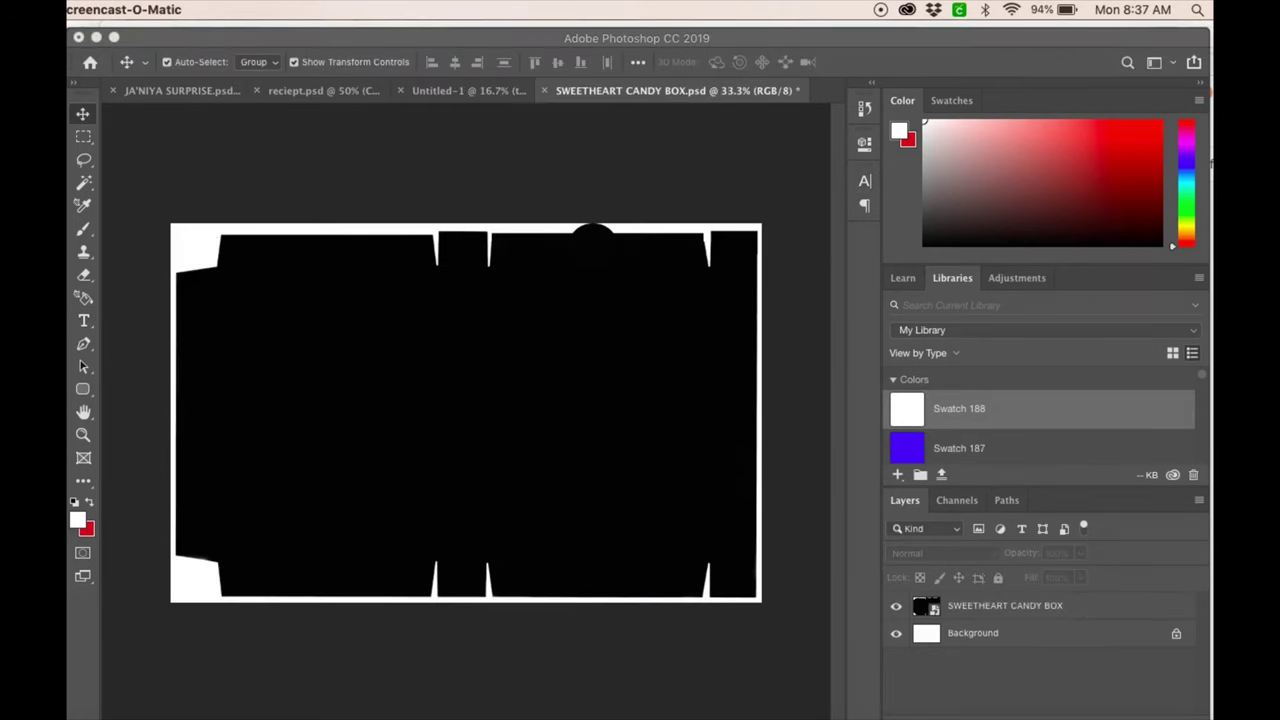
- Add a Pattern Overlay to the SWEETHEART CANDY BOX layer through its Blending Options
left_click(392, 459)
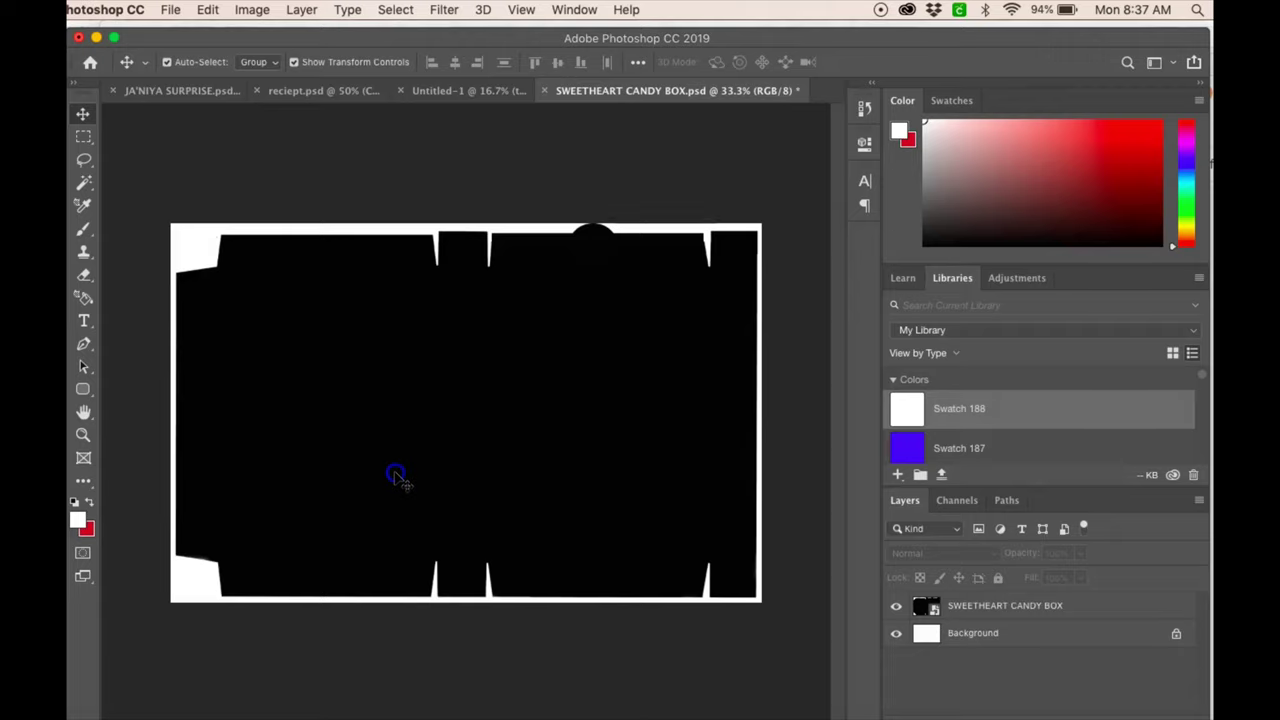
left_click(968, 606)
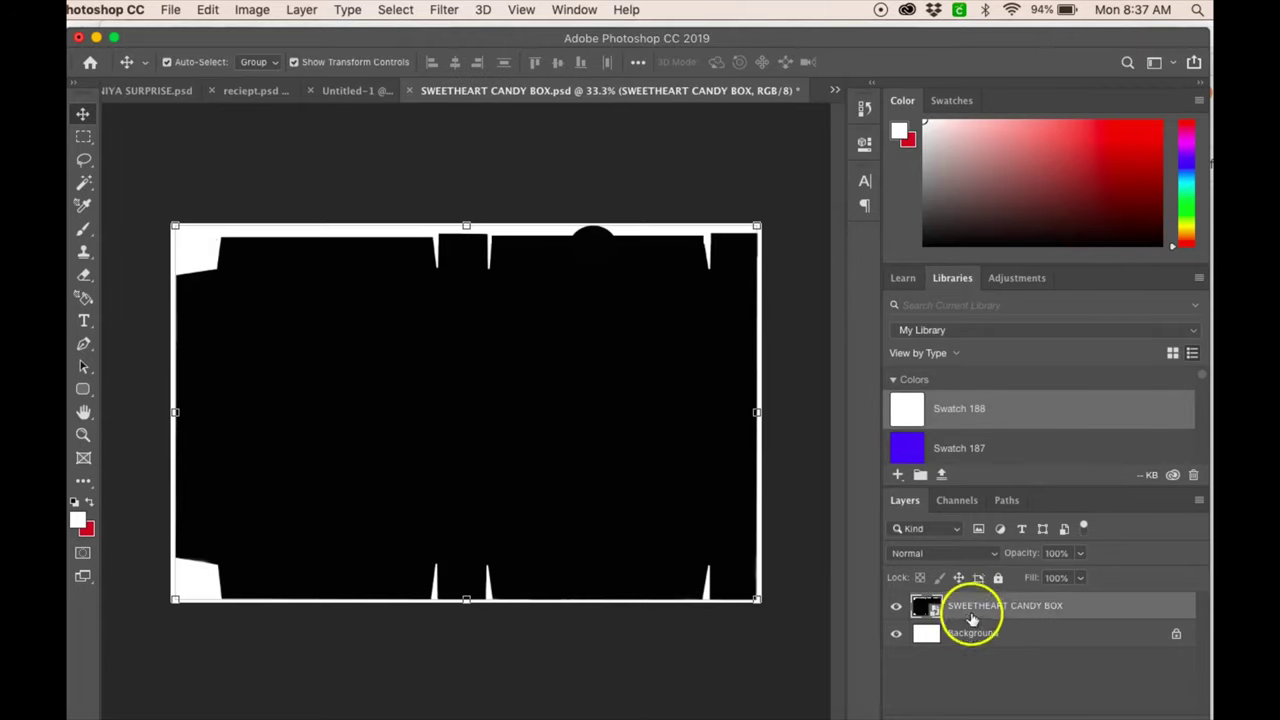
right_click(1030, 606)
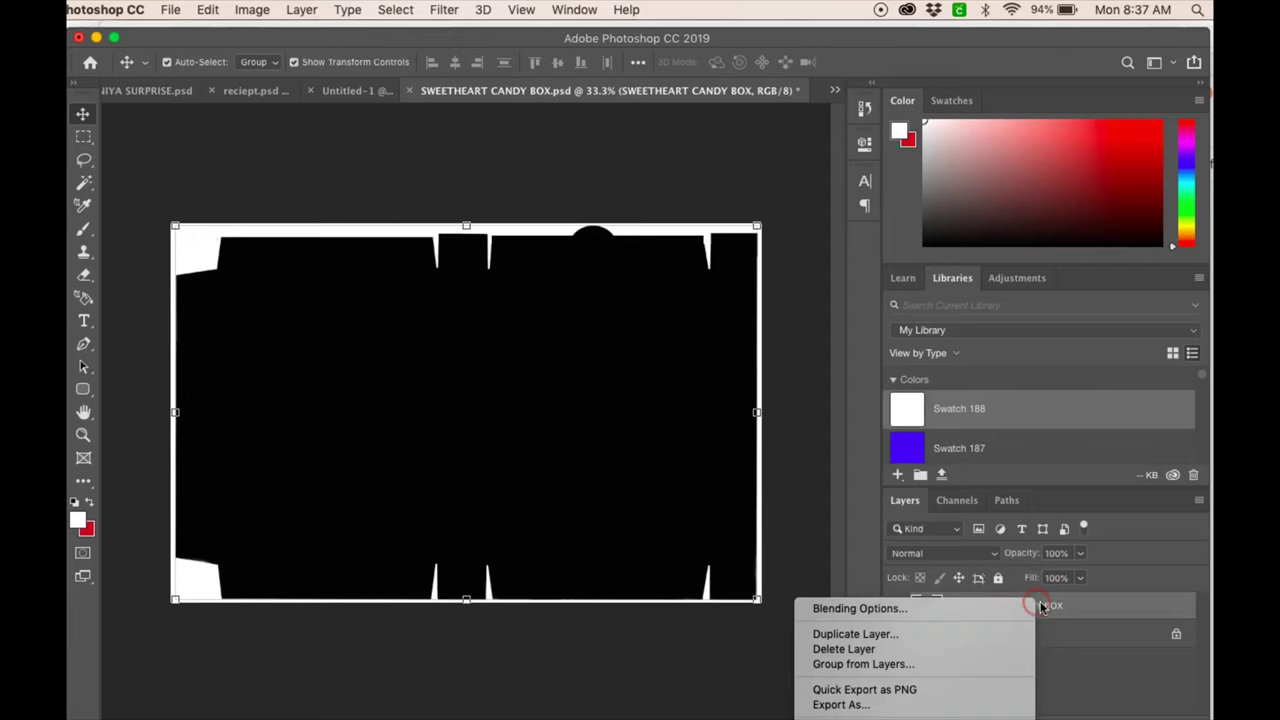
left_click(938, 608)
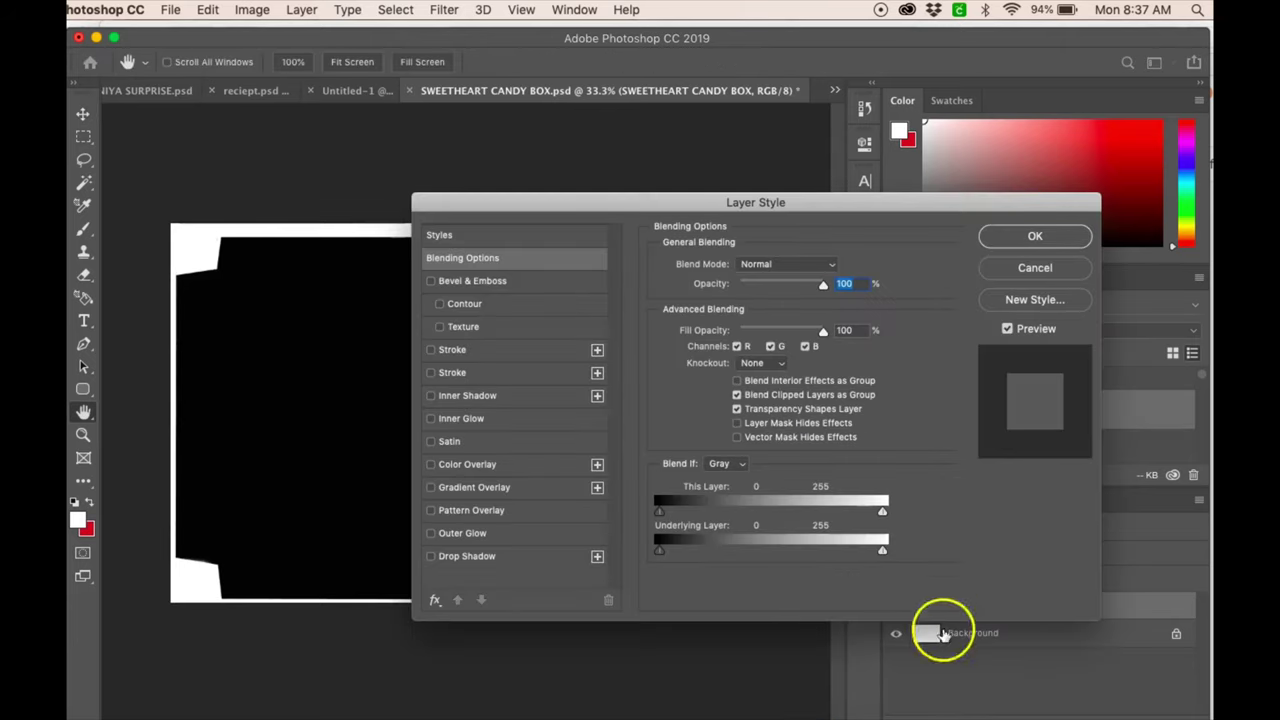
left_click(431, 511)
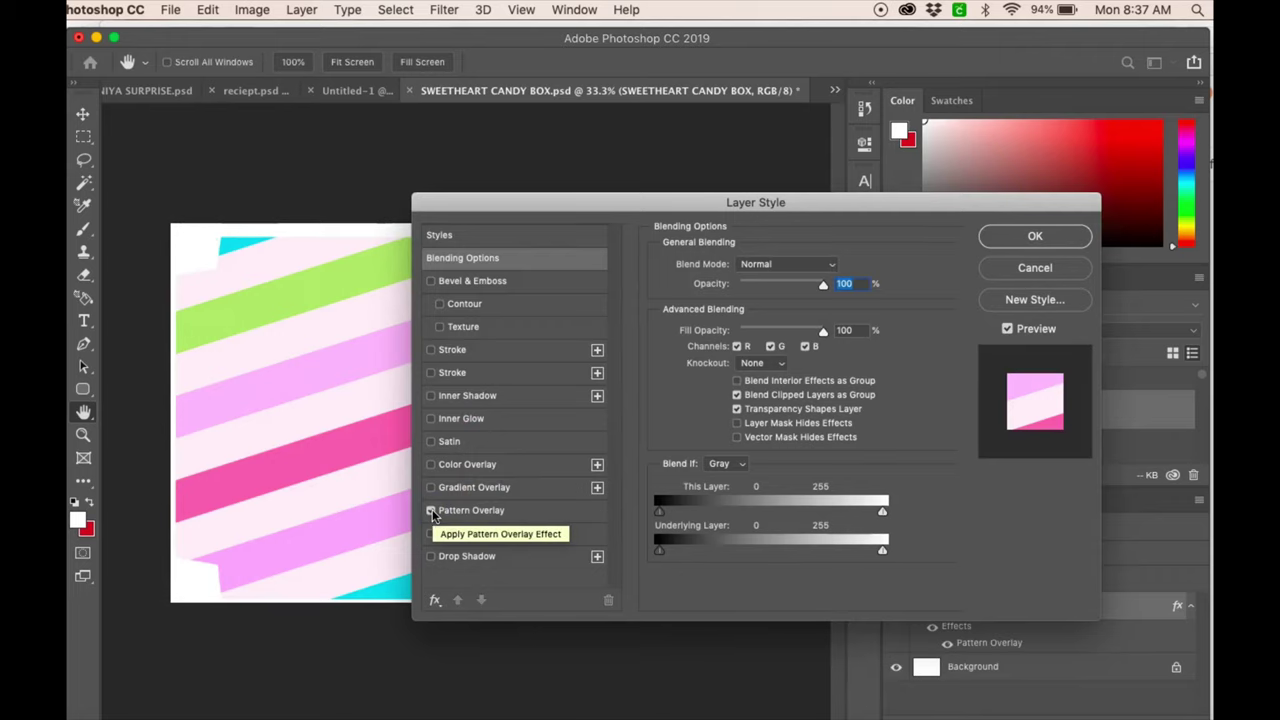
left_click_drag(494, 211, 696, 229)
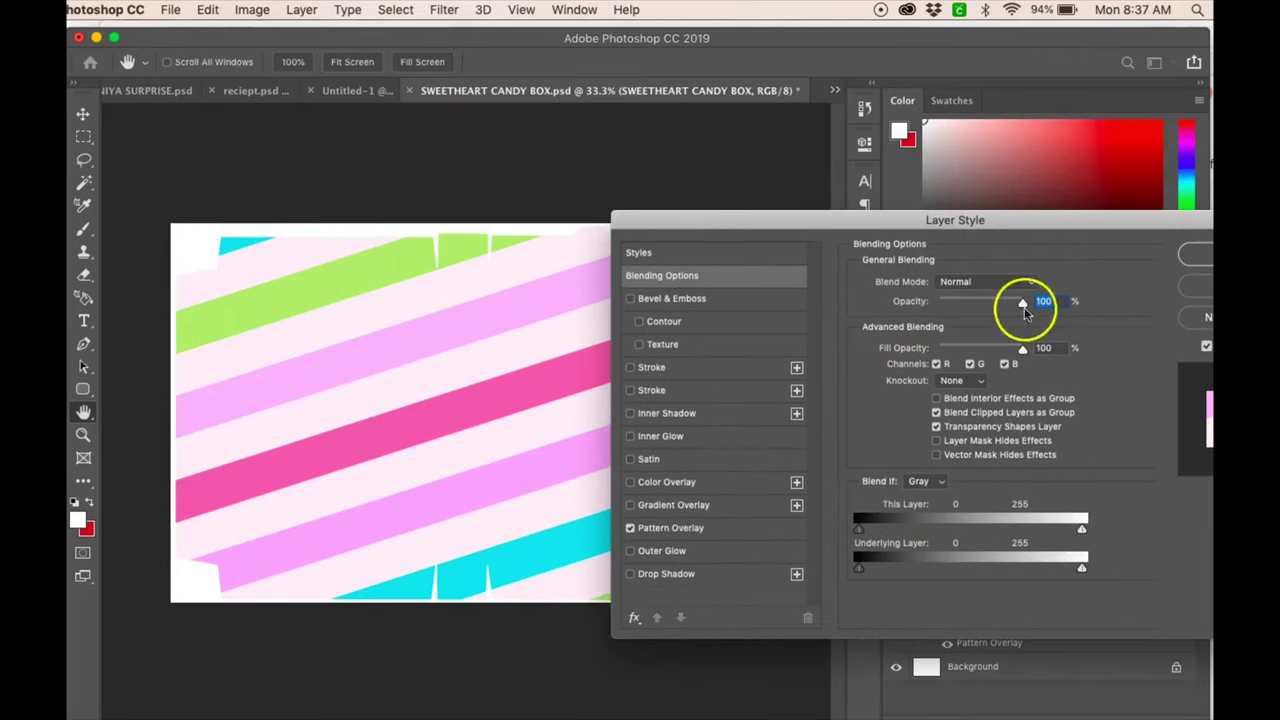
- Reduce the overlay pattern scale from 207 to 63 and reposition the stripes
left_click(662, 535)
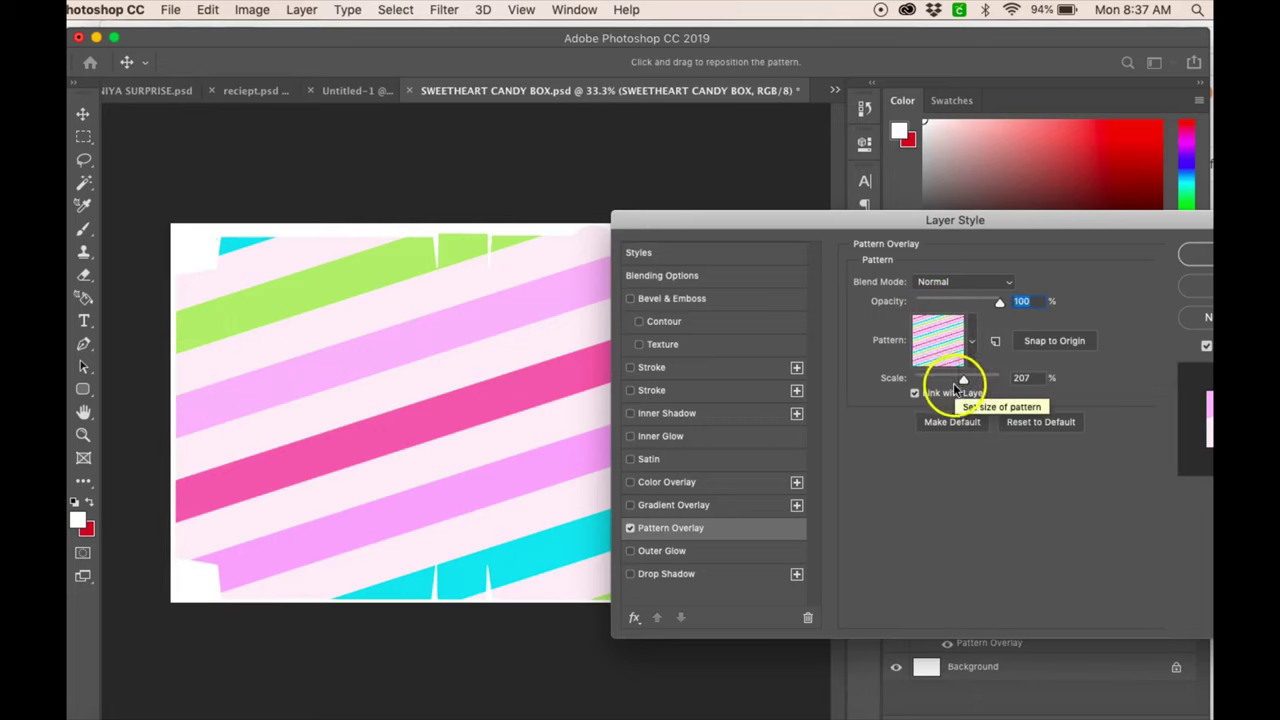
left_click_drag(968, 381, 942, 386)
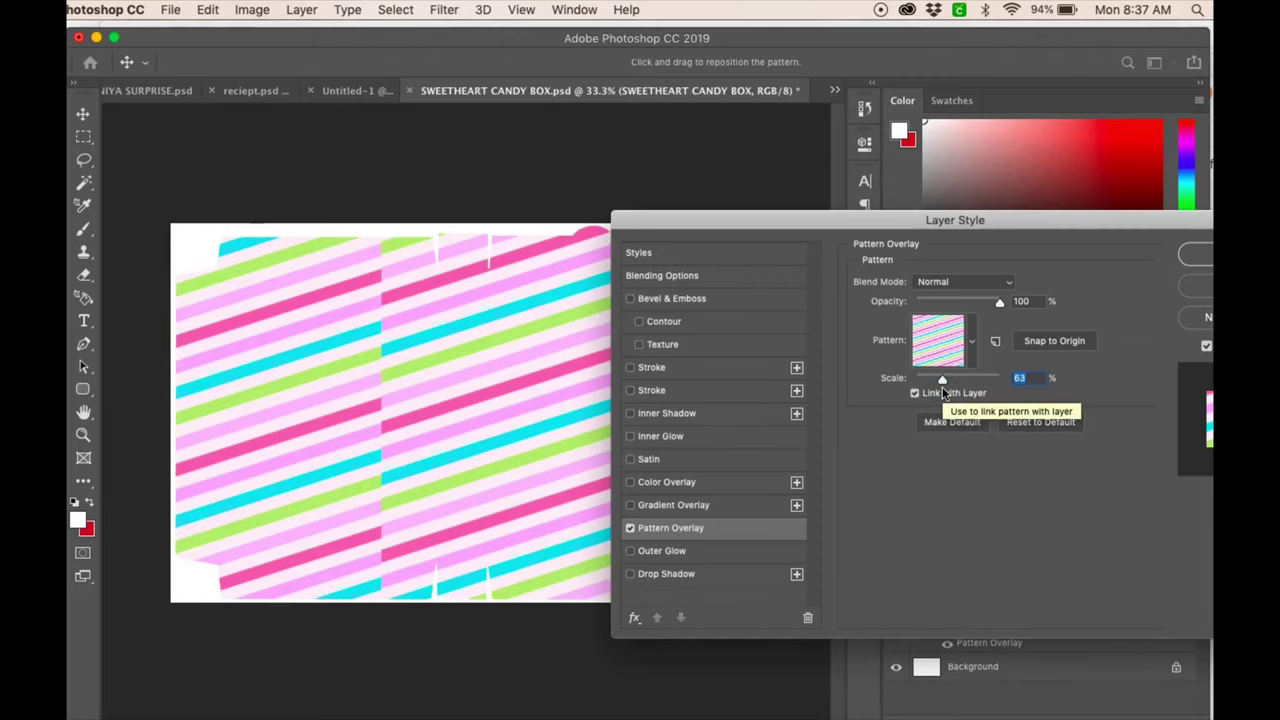
left_click(430, 387)
left_click_drag(430, 387, 355, 382)
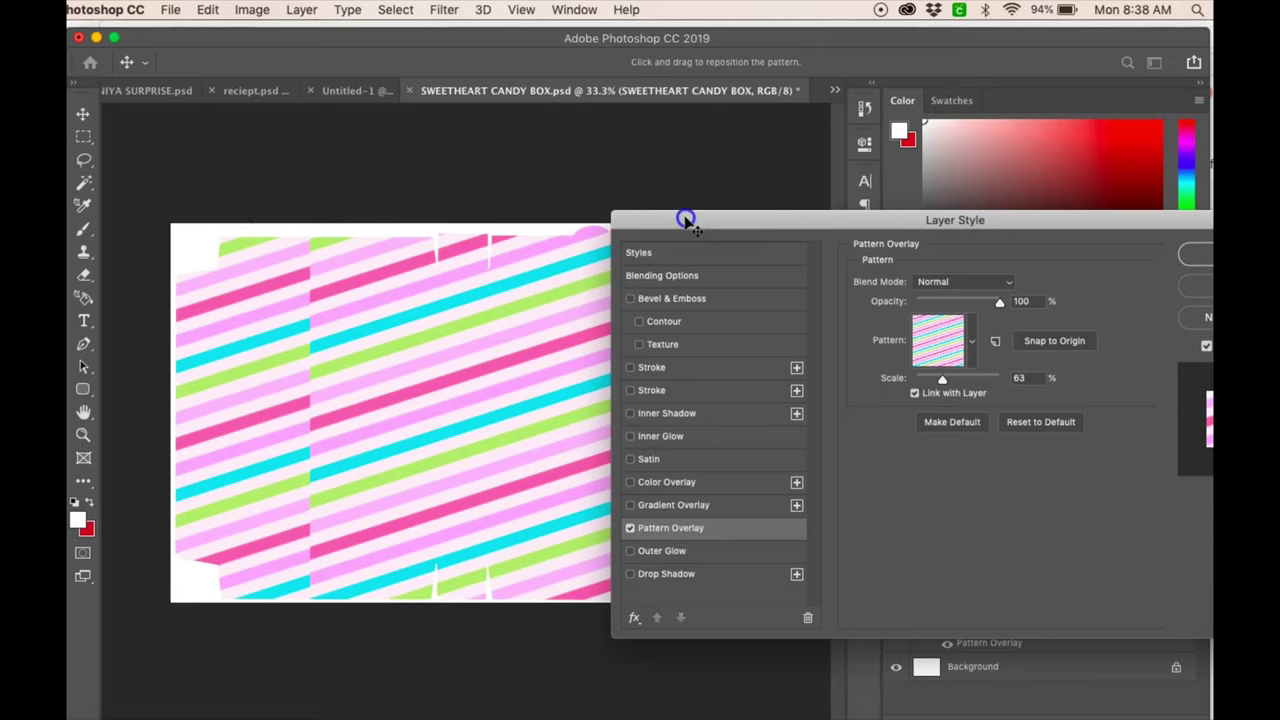
left_click_drag(686, 214, 851, 237)
left_click_drag(597, 338, 493, 343)
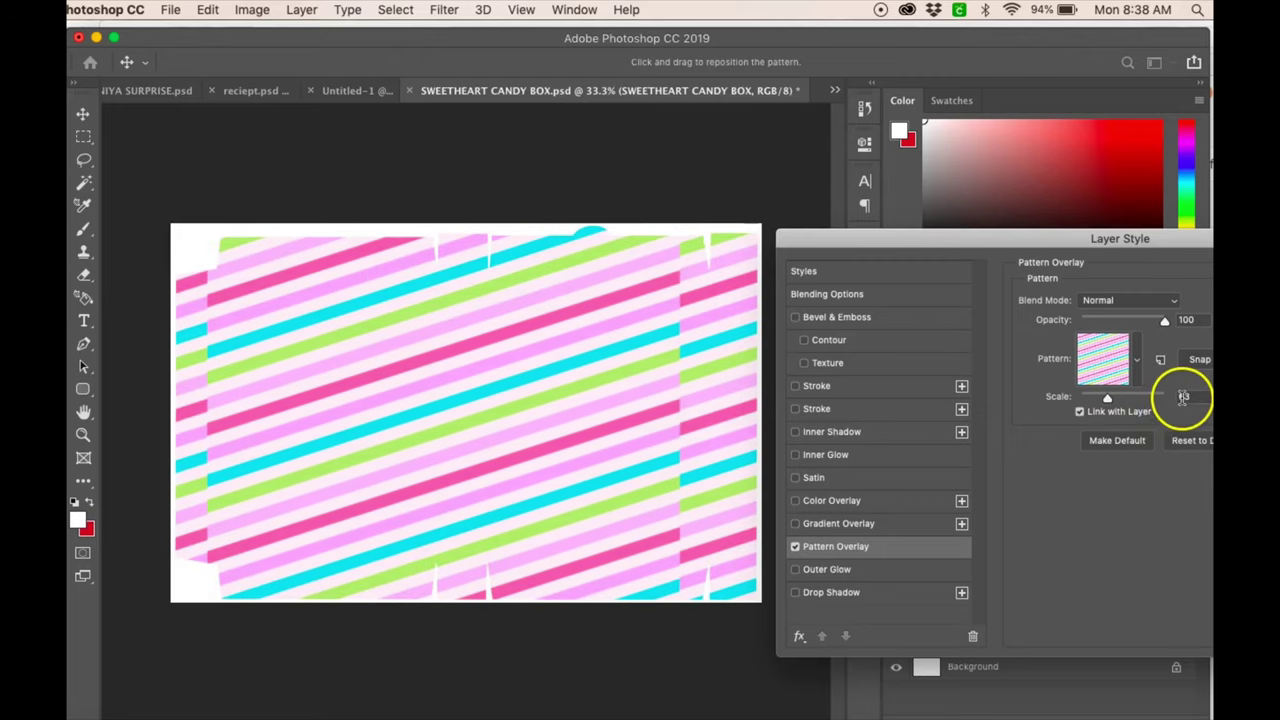
- Raise the pattern scale to 73 and shift the stripes across the box template
left_click_drag(1108, 398, 1108, 398)
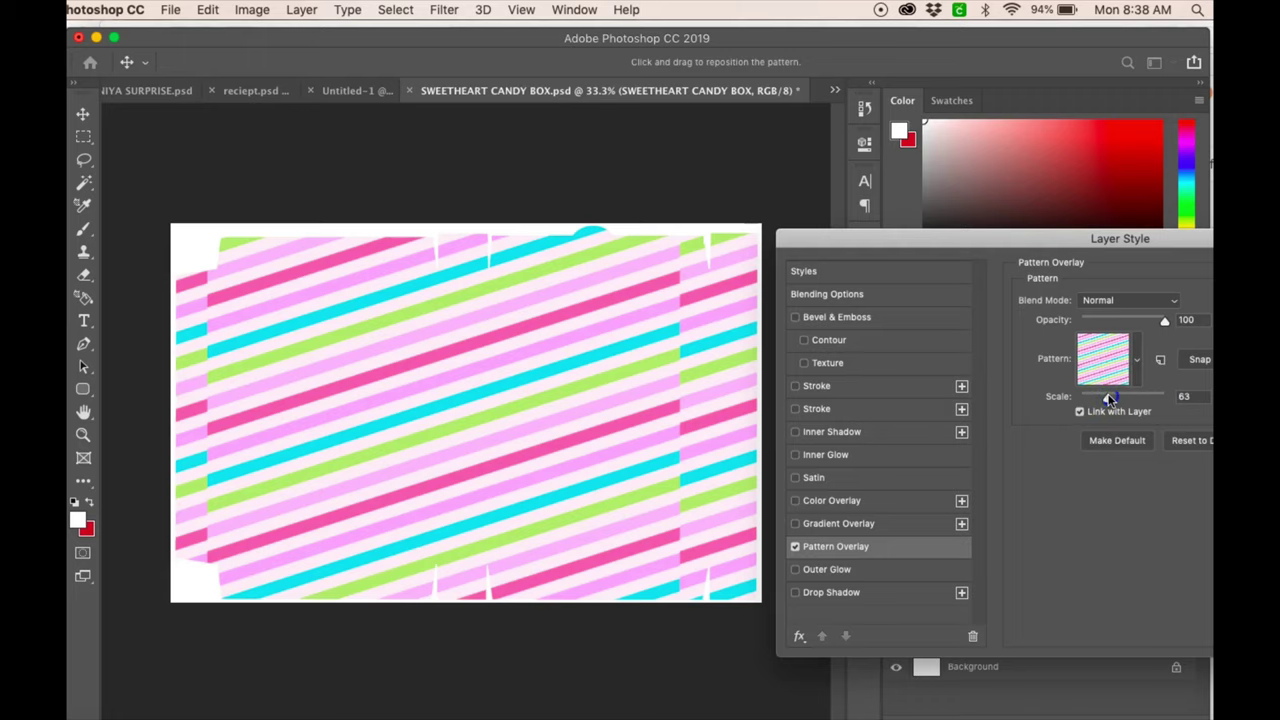
left_click_drag(1108, 398, 1111, 396)
left_click_drag(640, 466, 757, 463)
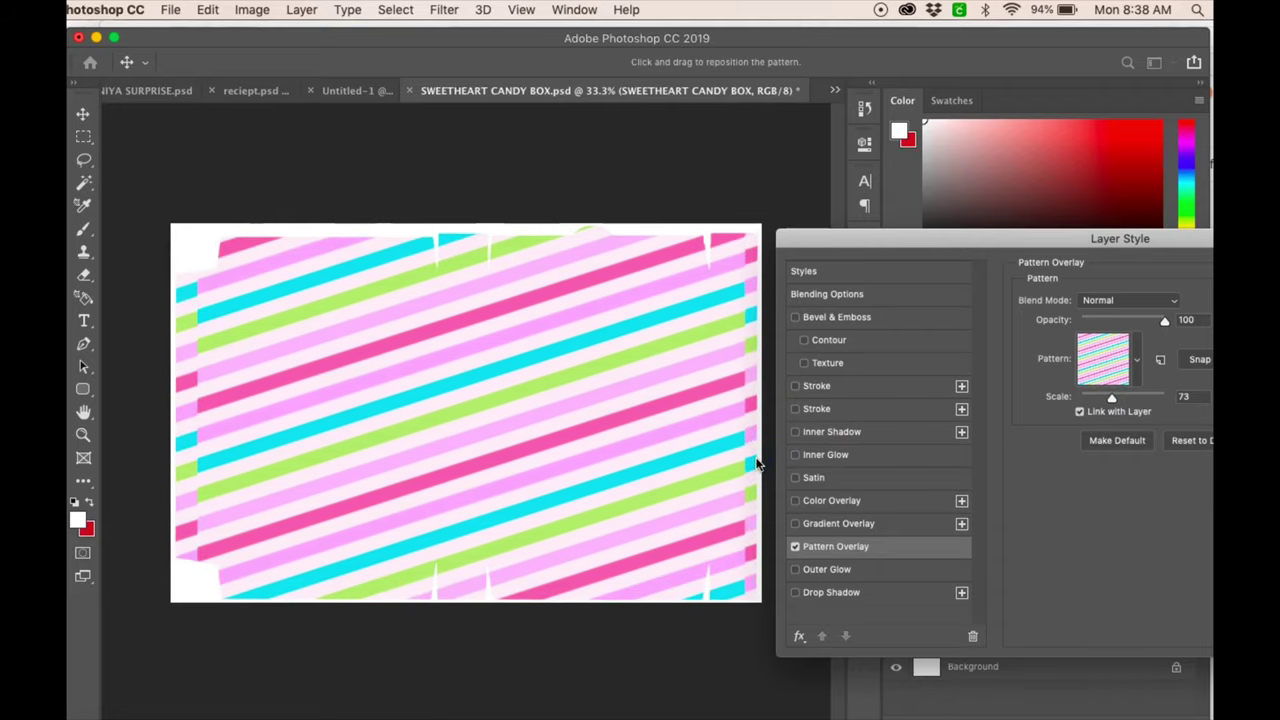
- Shift the stripes right and down and bring the overlay scale from 187 to 149
left_click(192, 262)
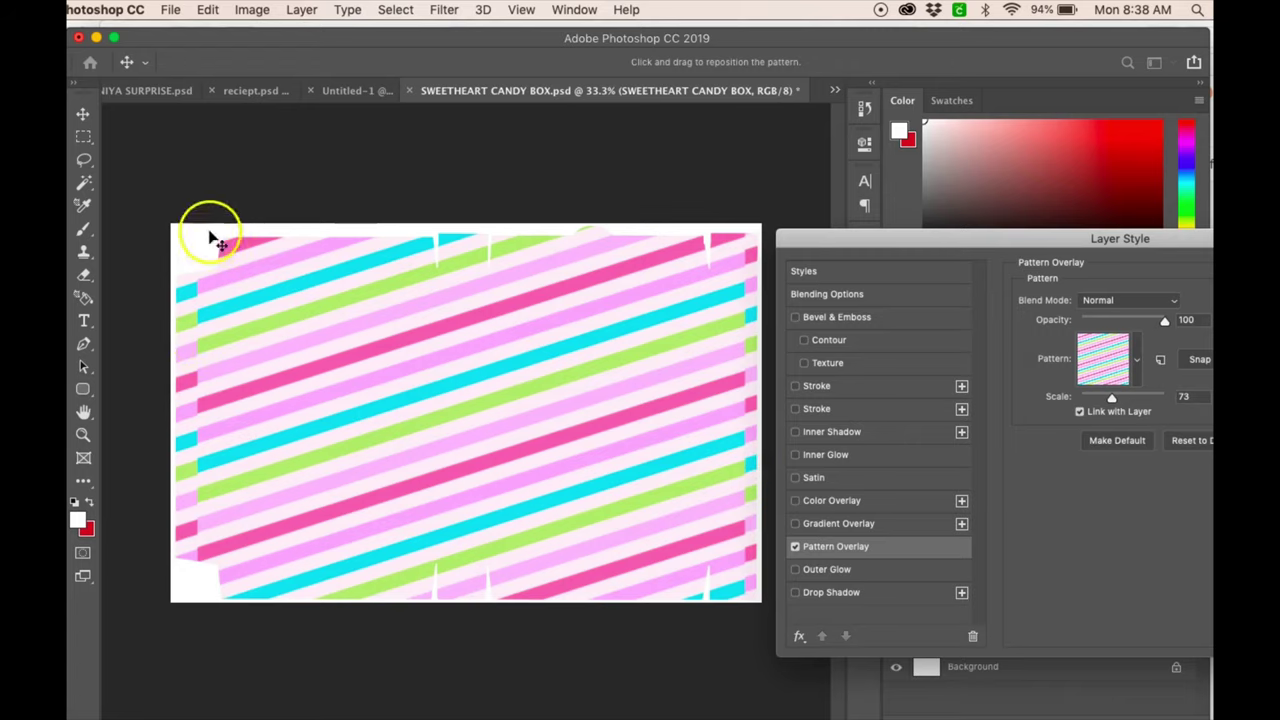
left_click(224, 388)
left_click_drag(214, 378, 226, 371)
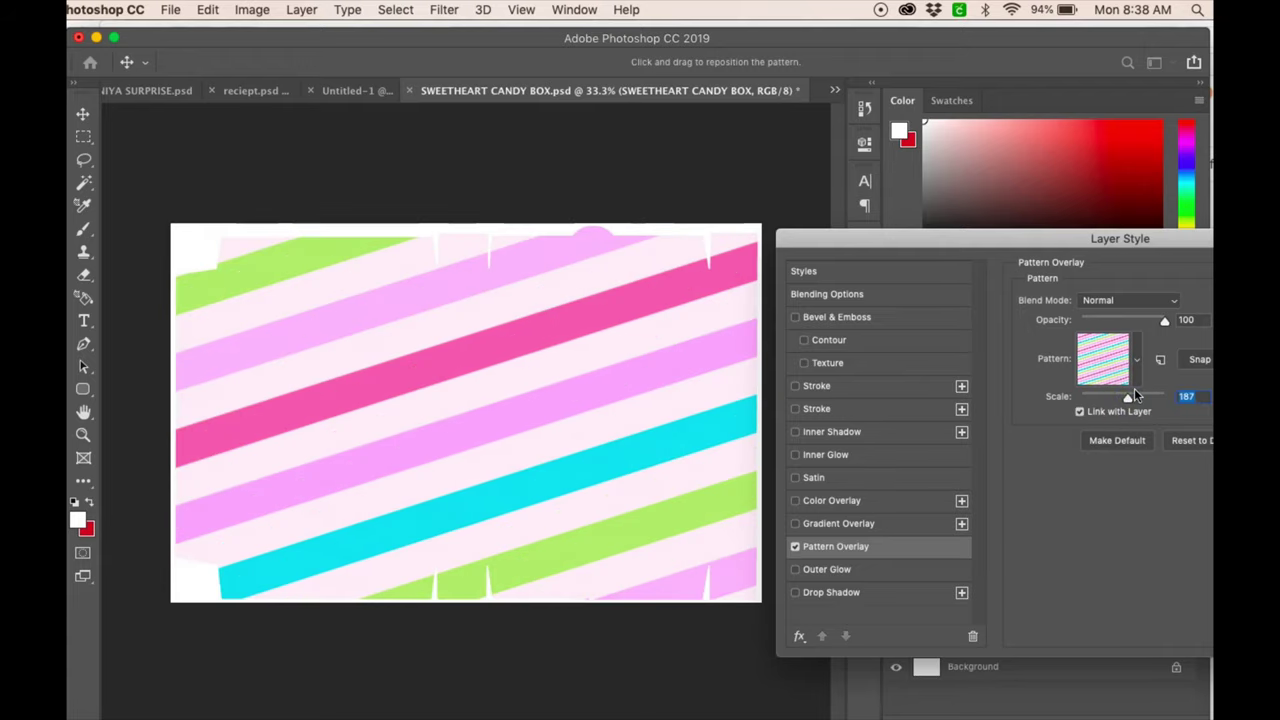
left_click_drag(1134, 395, 1126, 401)
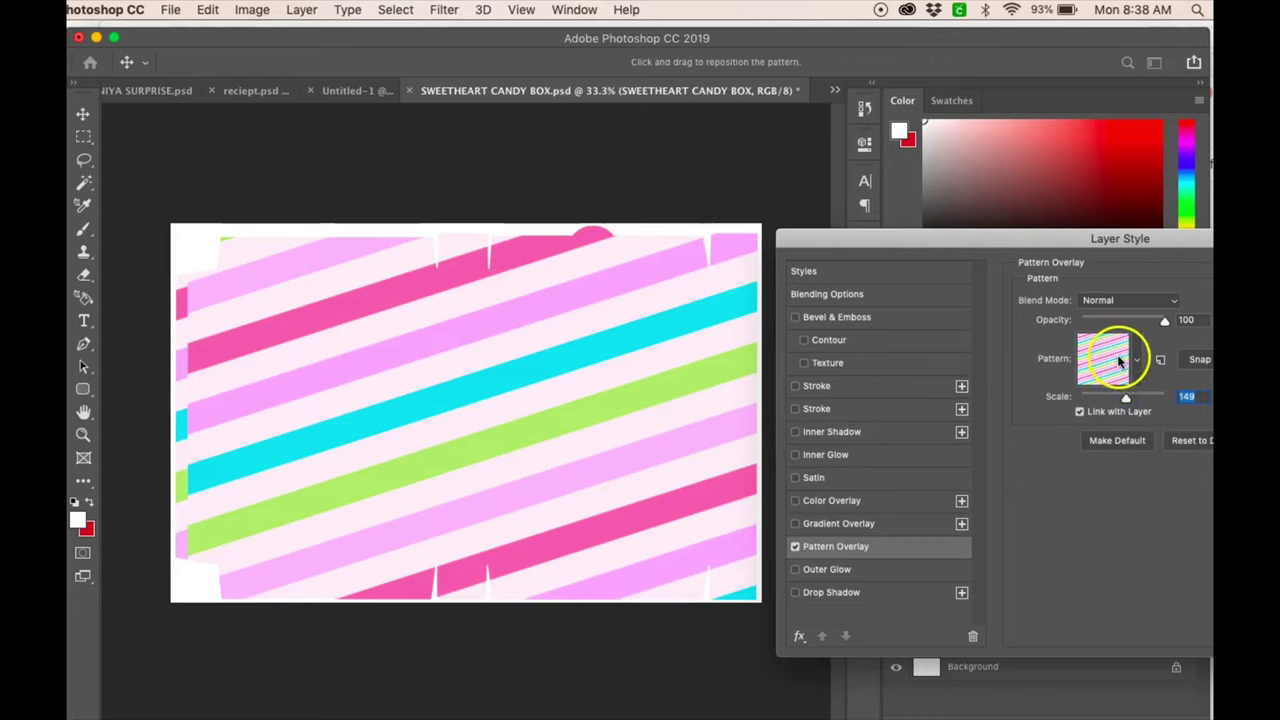
- Preview several saved patterns on the box and pick the lookout-tower landscape pattern
left_click(1120, 362)
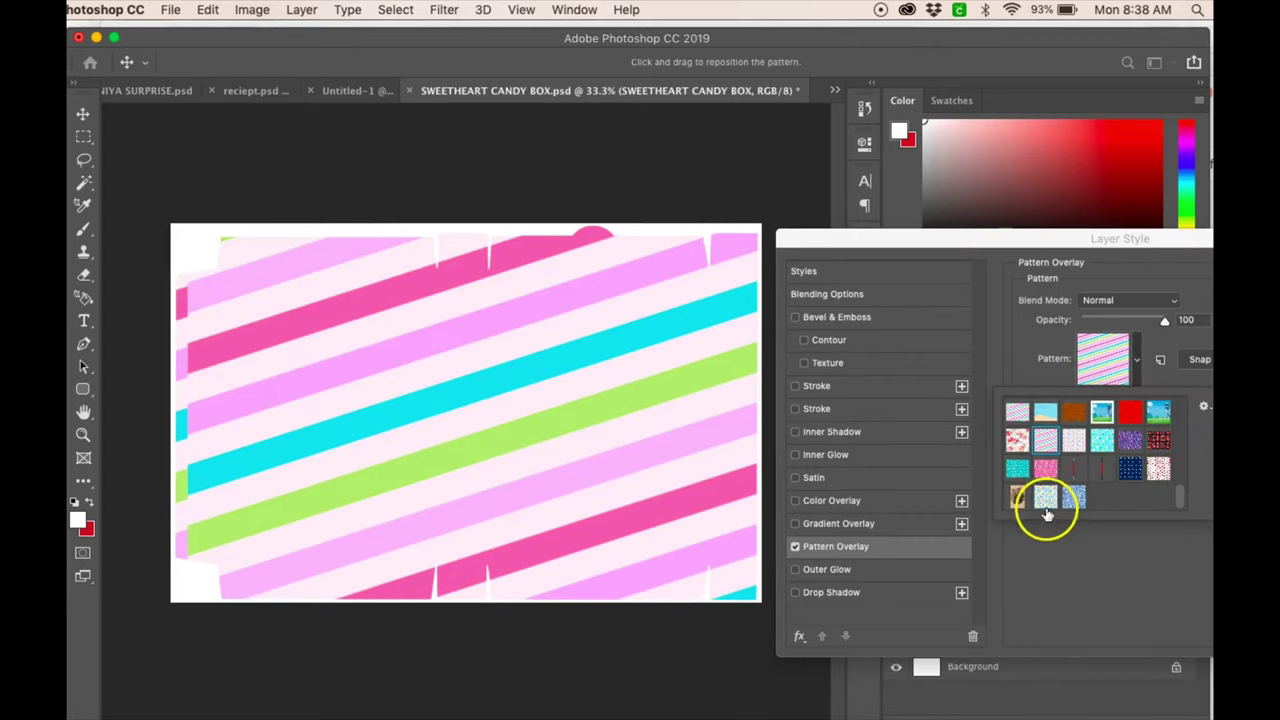
left_click(1073, 497)
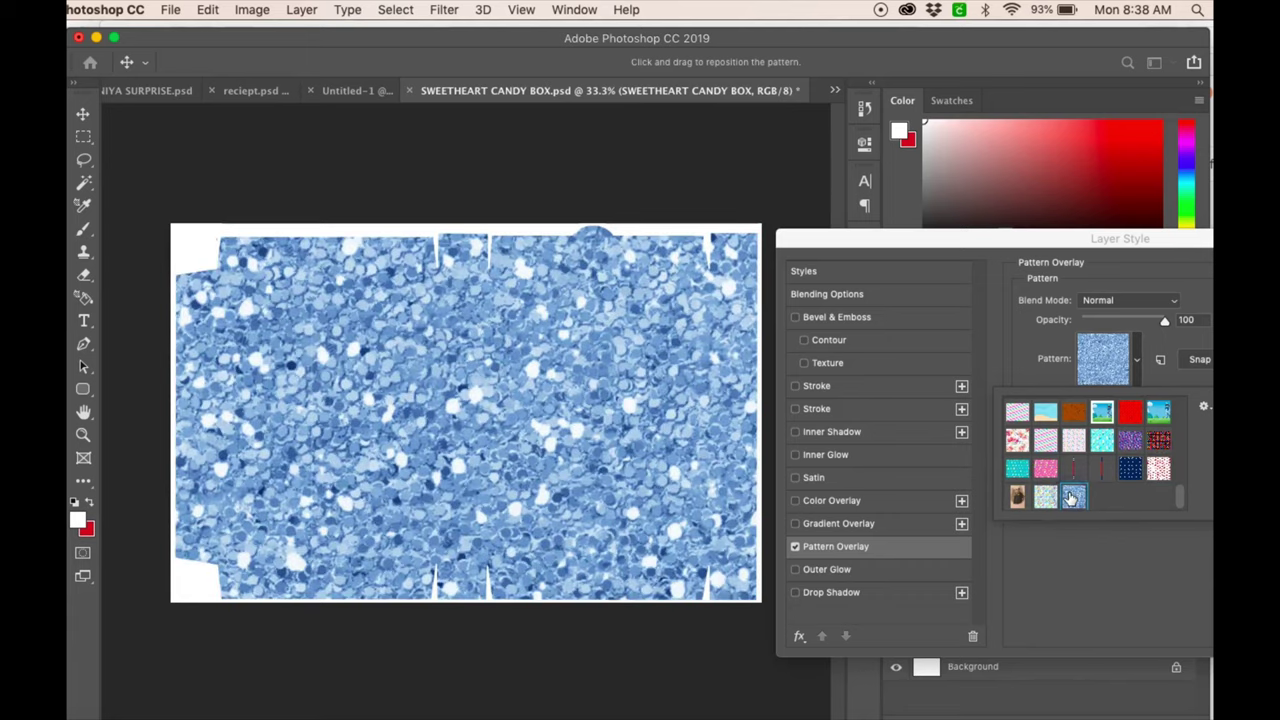
left_click(1045, 497)
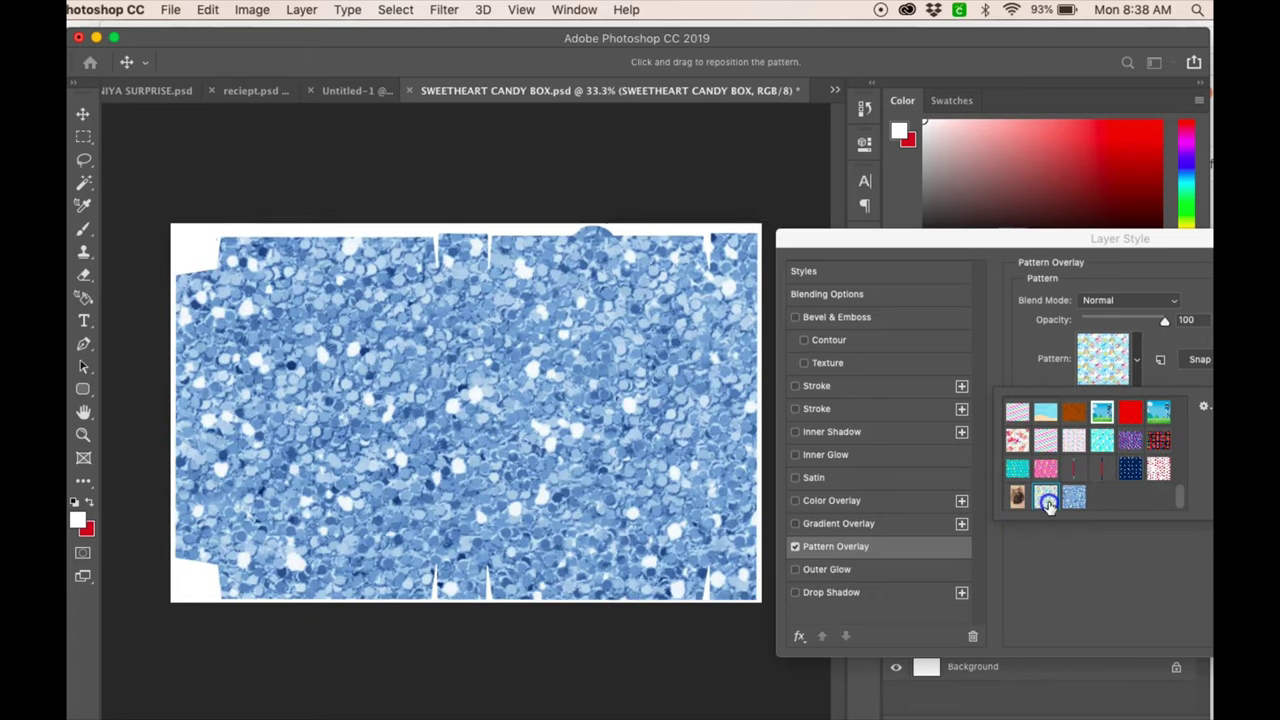
left_click(1158, 468)
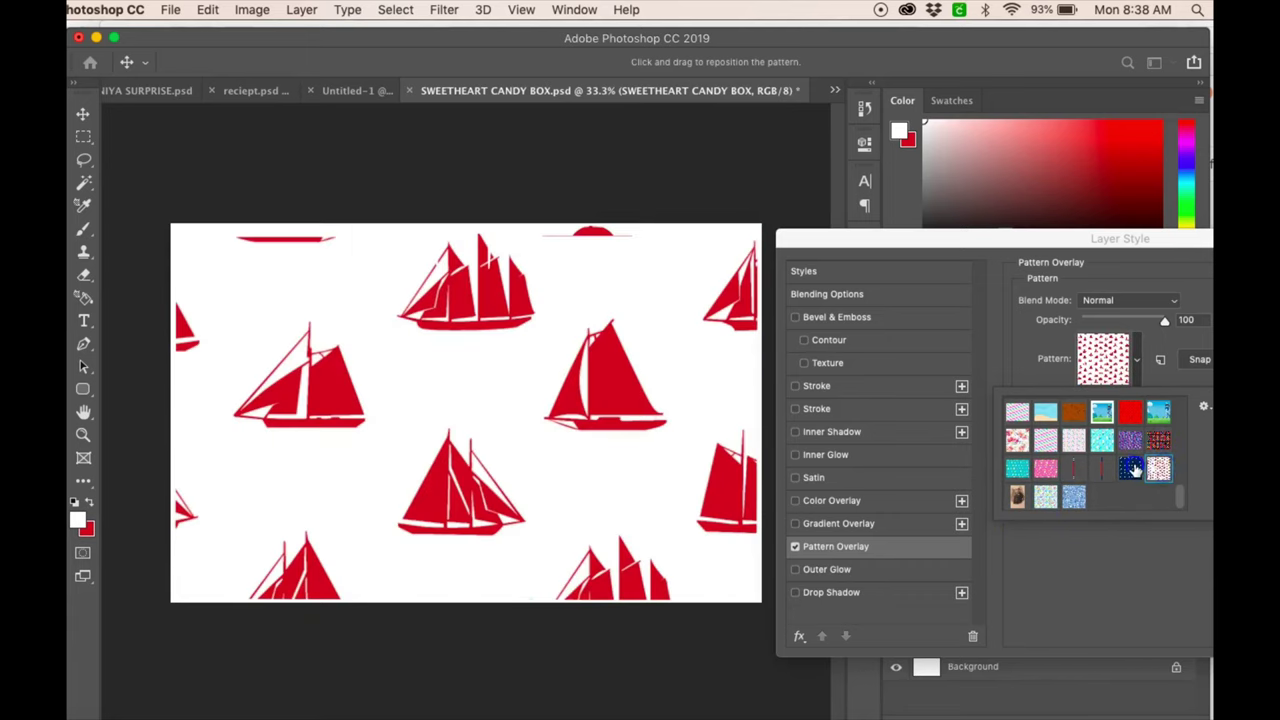
left_click(1132, 469)
left_click(1047, 470)
left_click(1082, 478)
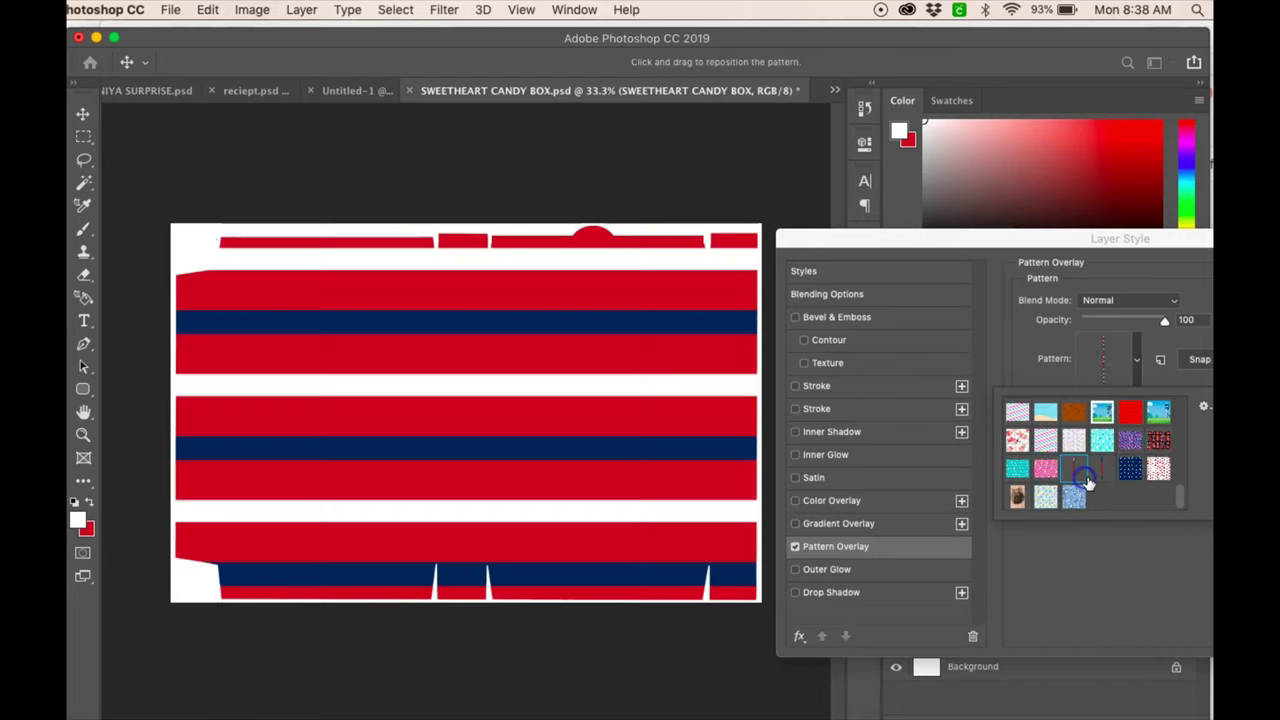
left_click(1158, 412)
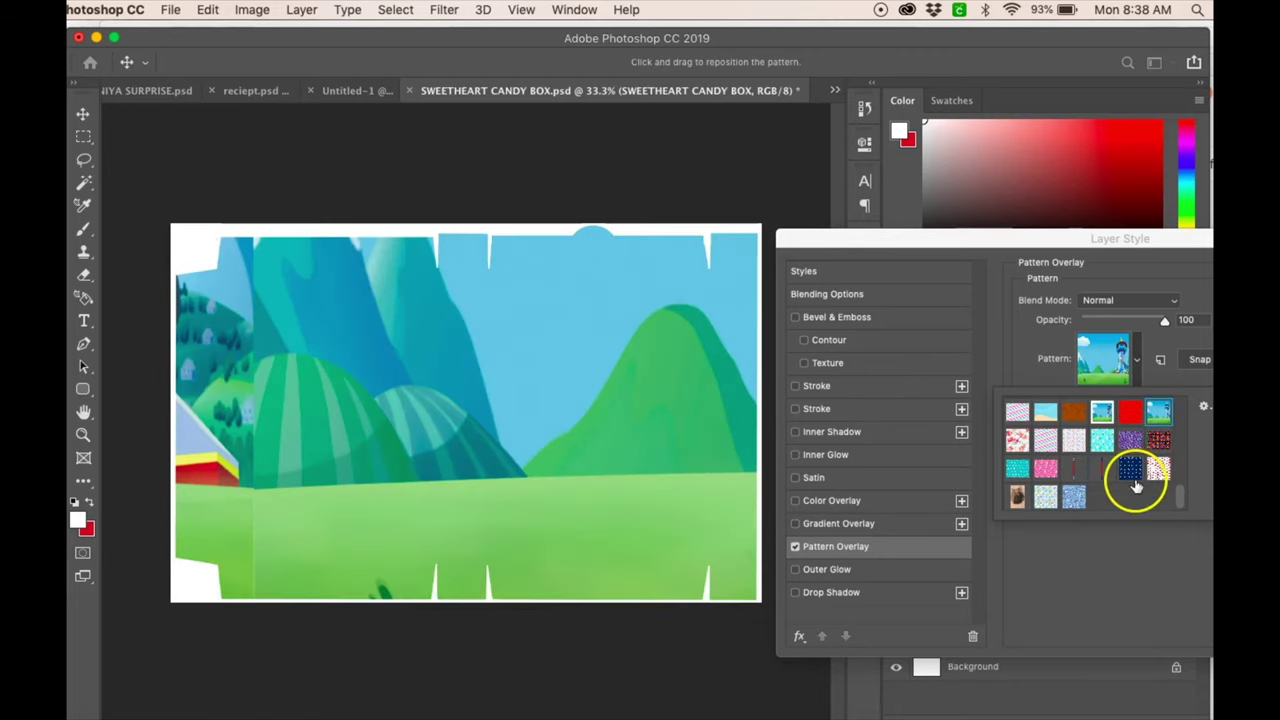
- Scale the landscape pattern to 49 and reposition the tower scene on the box
left_click(1172, 384)
left_click_drag(1125, 399, 1099, 400)
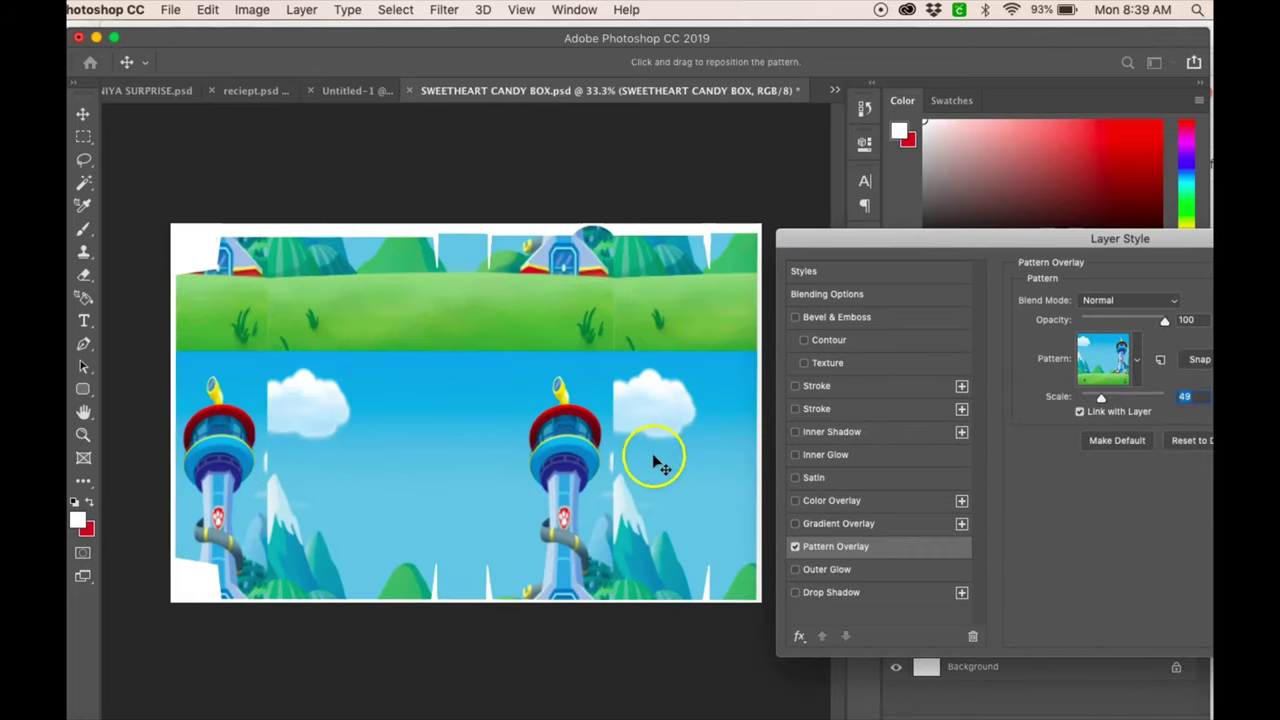
left_click_drag(655, 462, 731, 360)
- Apply the portrait photo pattern to the box and reposition it
left_click(1138, 358)
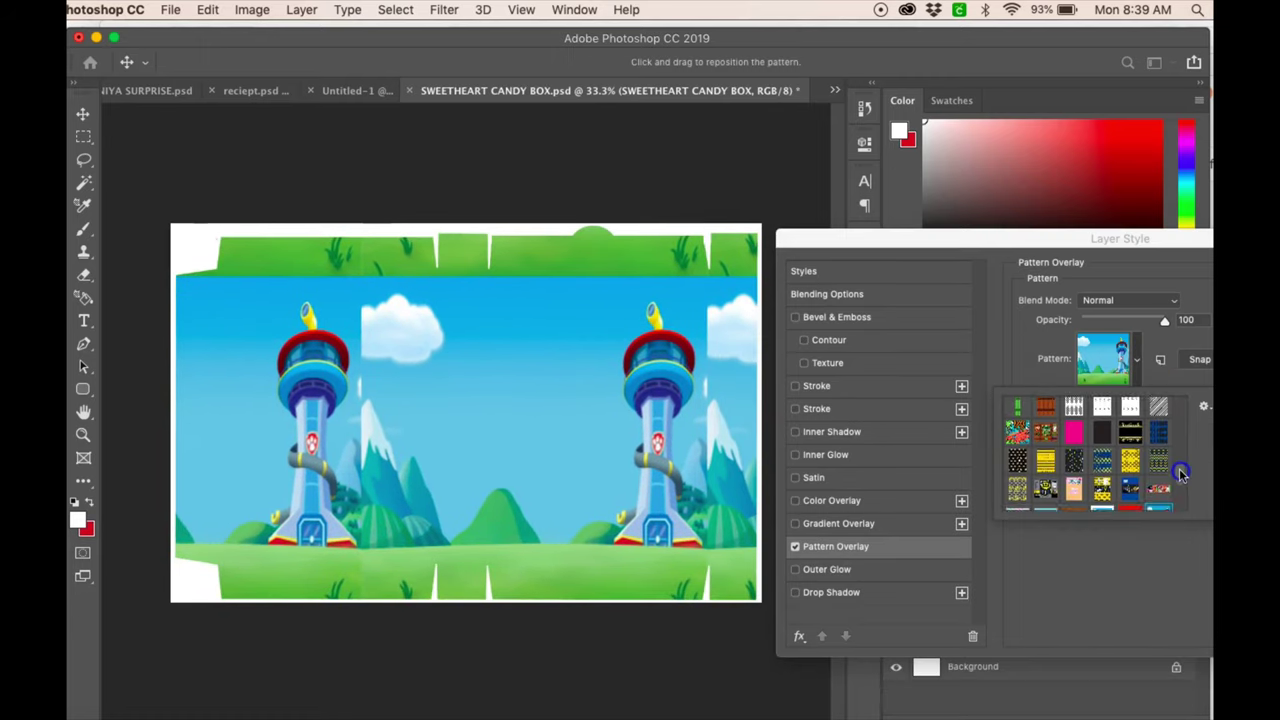
left_click_drag(1180, 474, 1177, 453)
left_click(1074, 436)
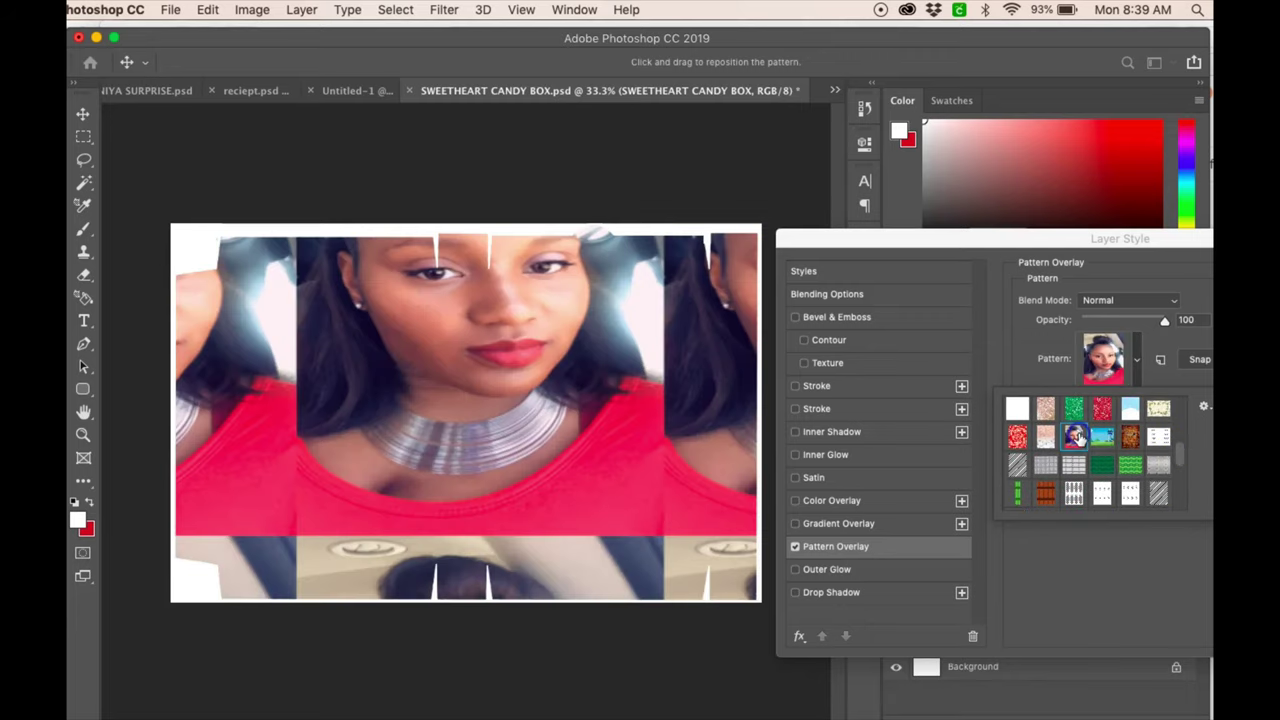
left_click_drag(494, 380, 641, 559)
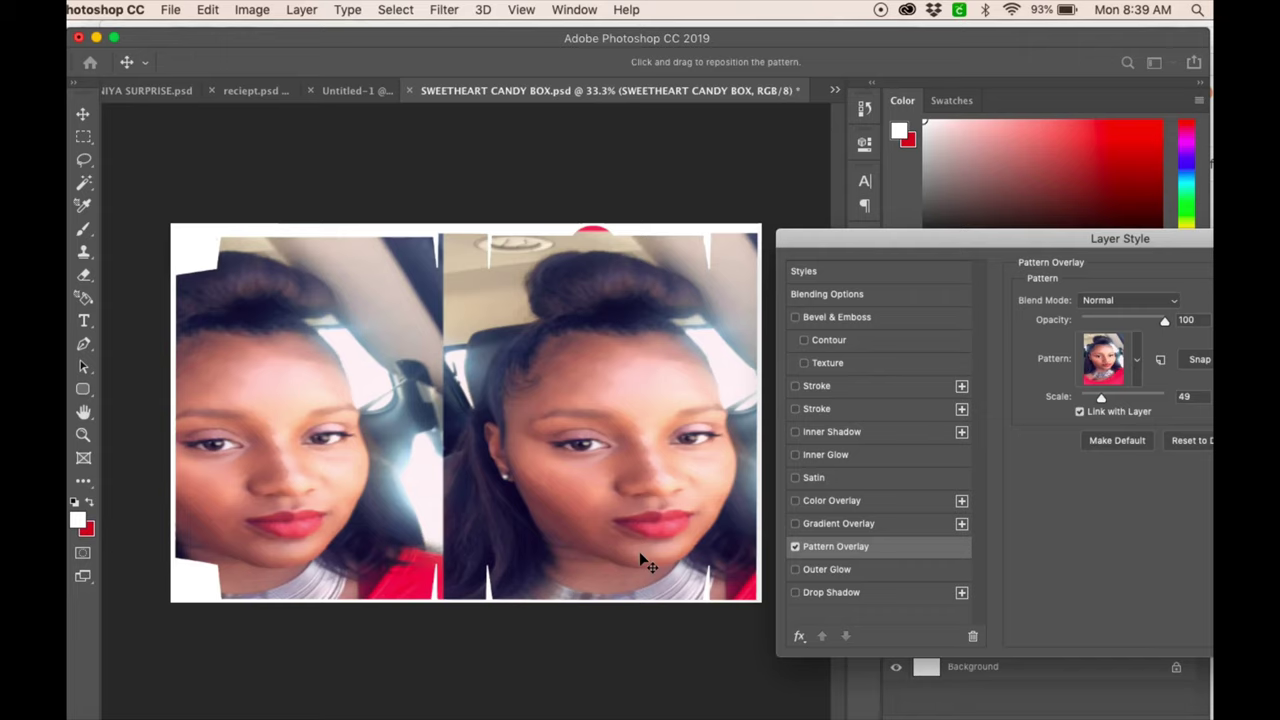
- Scroll to the end of the saved patterns and choose the blue glitter pattern
left_click(1095, 347)
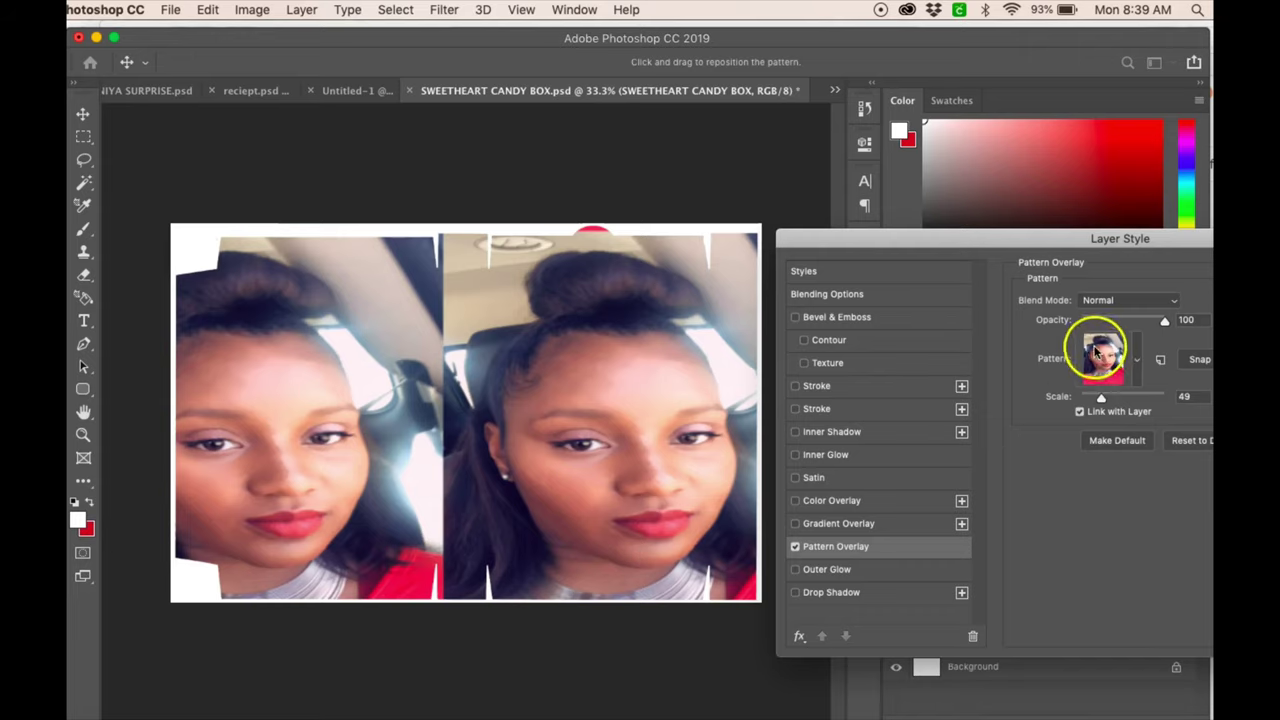
left_click(1160, 465)
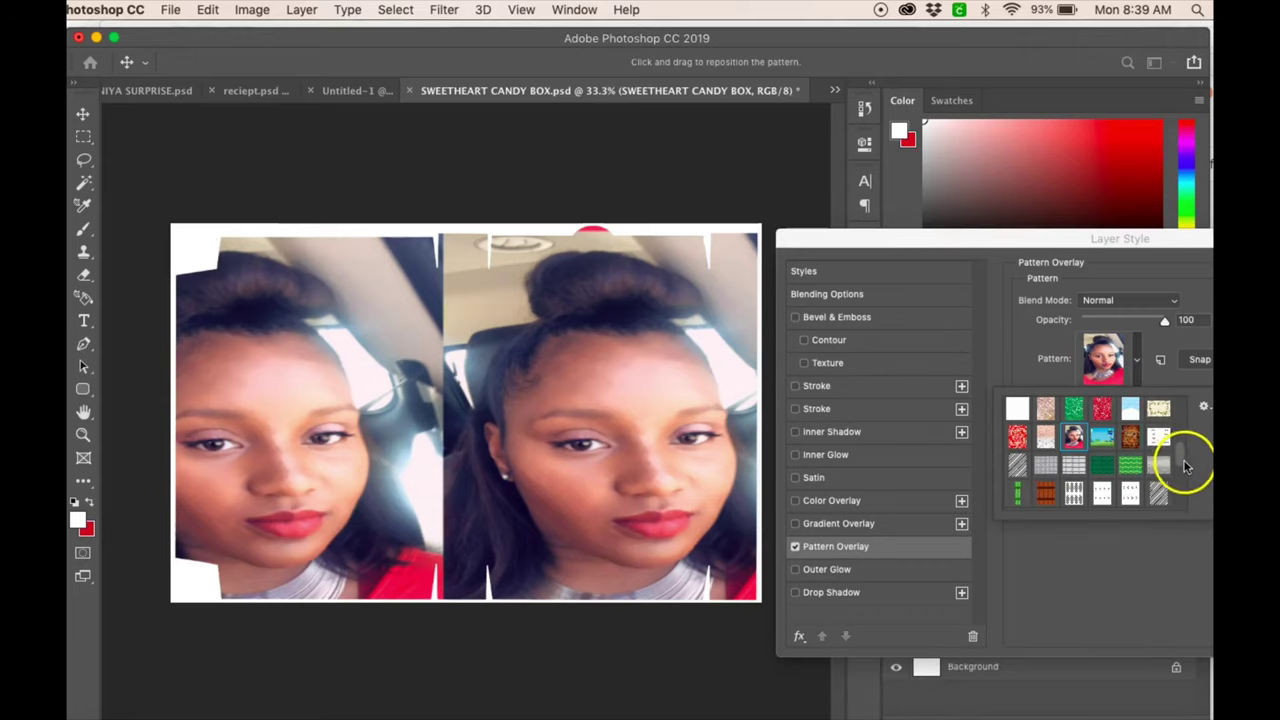
left_click_drag(1182, 465, 1175, 522)
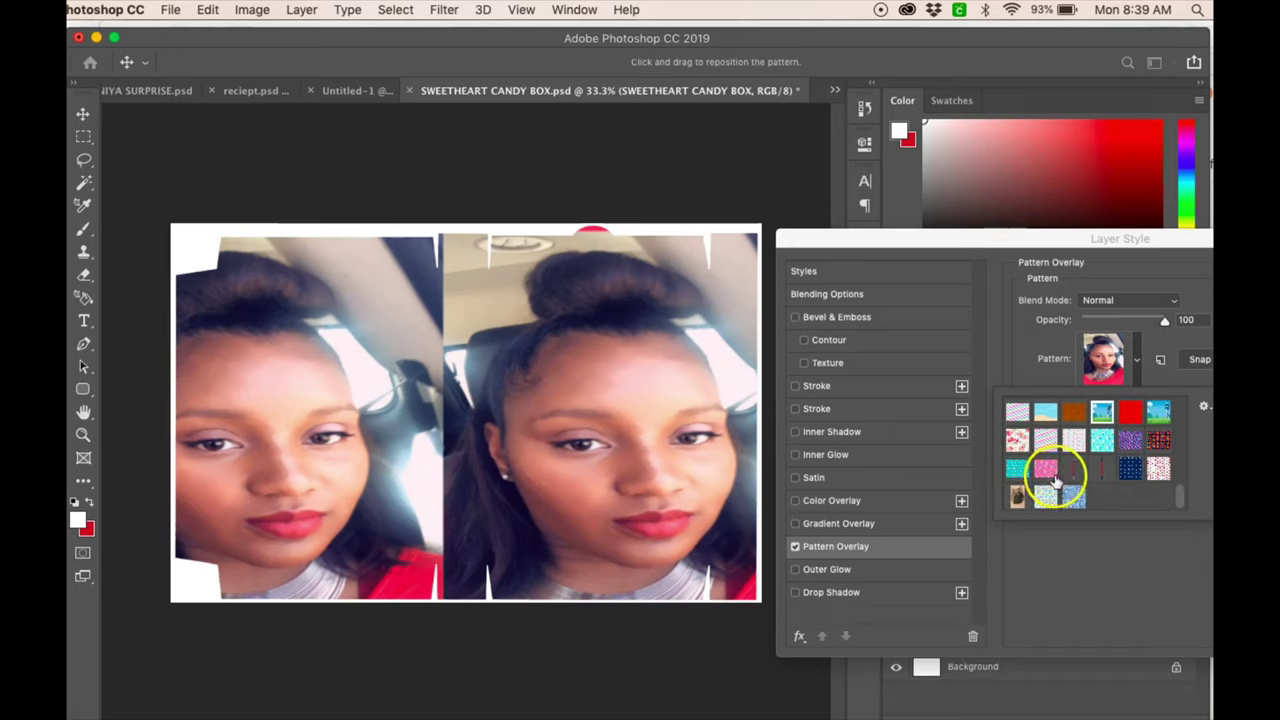
mouse_move(1058, 485)
left_mouse_down()
mouse_move(1120, 420)
mouse_move(1128, 491)
mouse_move(1094, 503)
mouse_move(1105, 498)
mouse_move(1080, 466)
mouse_move(1051, 477)
mouse_move(1074, 498)
left_mouse_up()
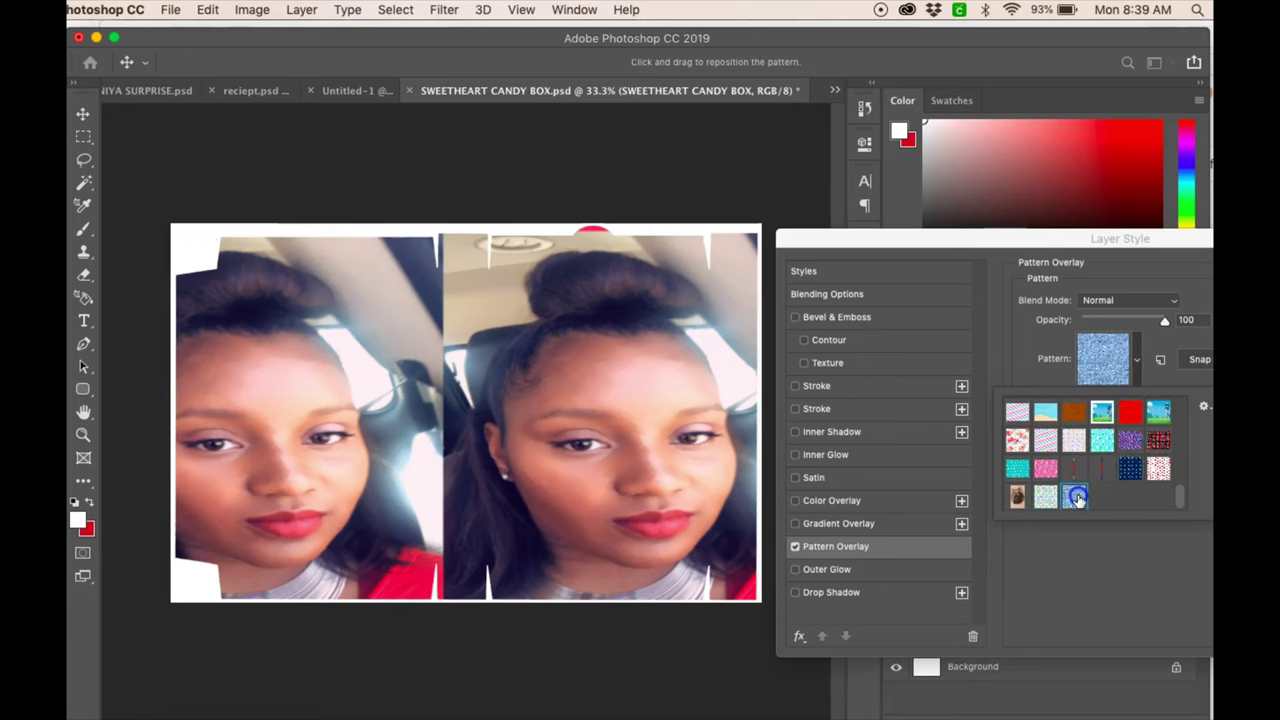